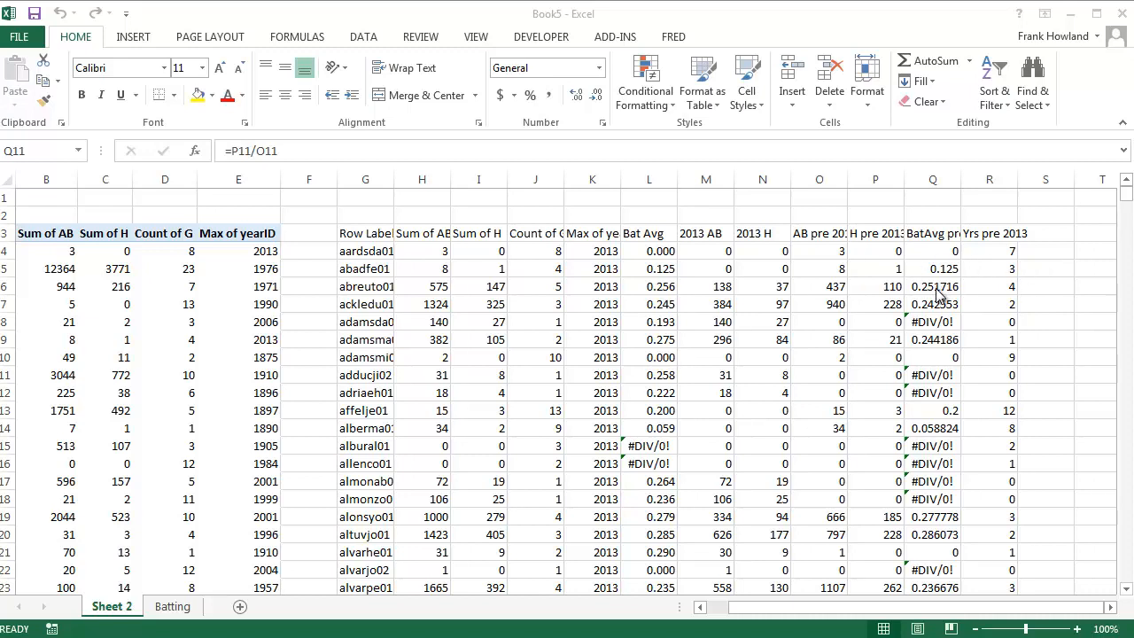
Add the header "LT Bavg" in cell S3, beside the Yrs pre 2013 column
click(936, 321)
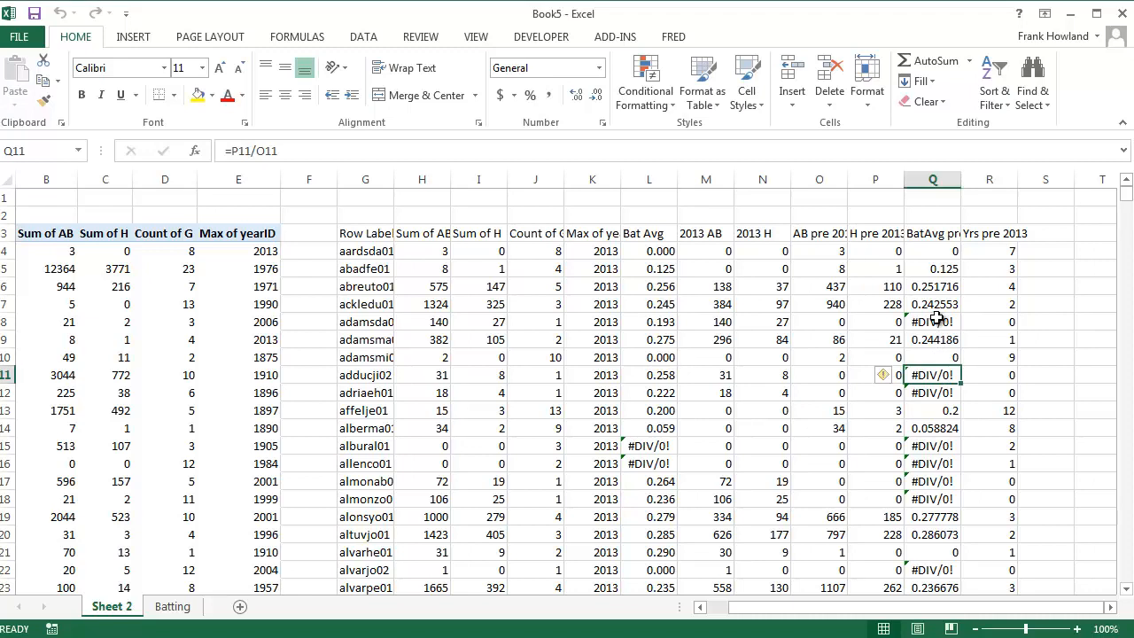
click(1039, 248)
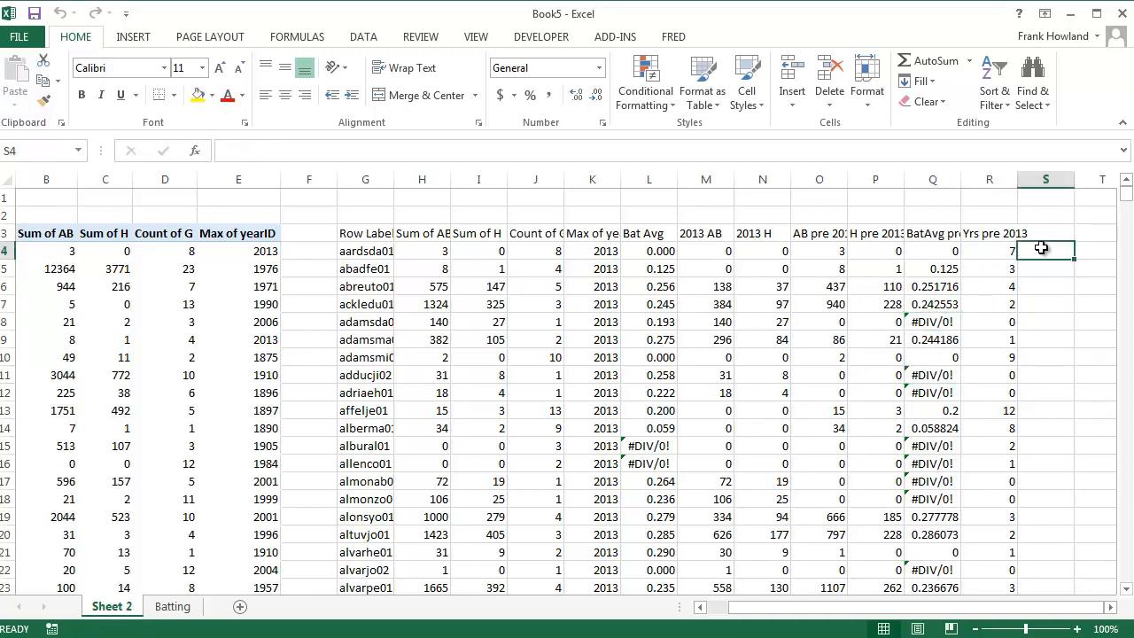
click(1041, 234)
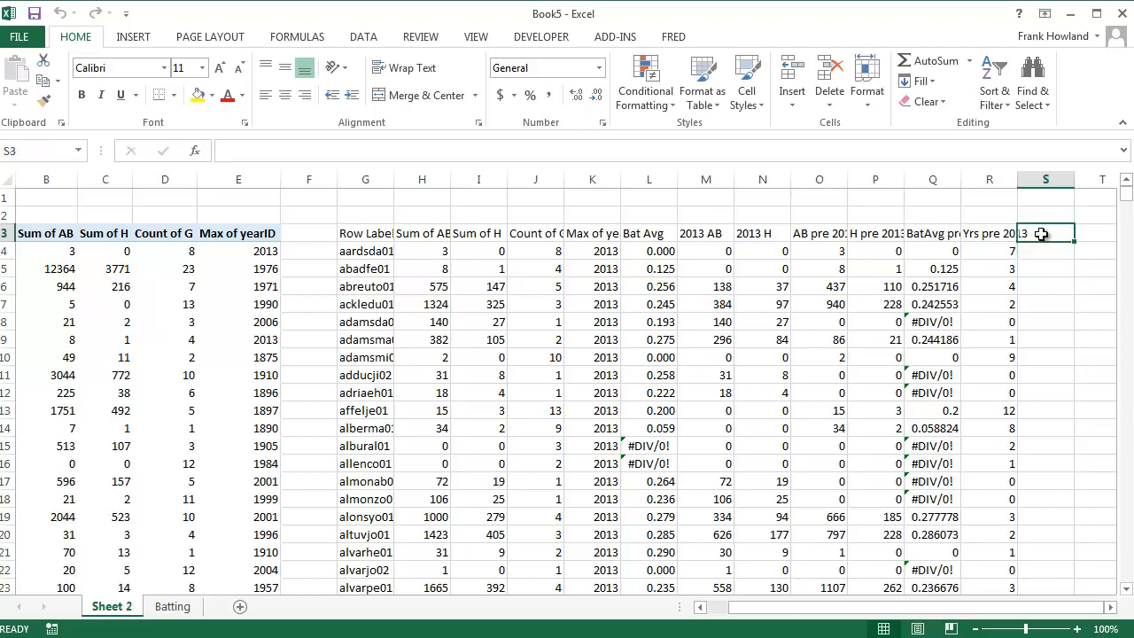
text(Bat)
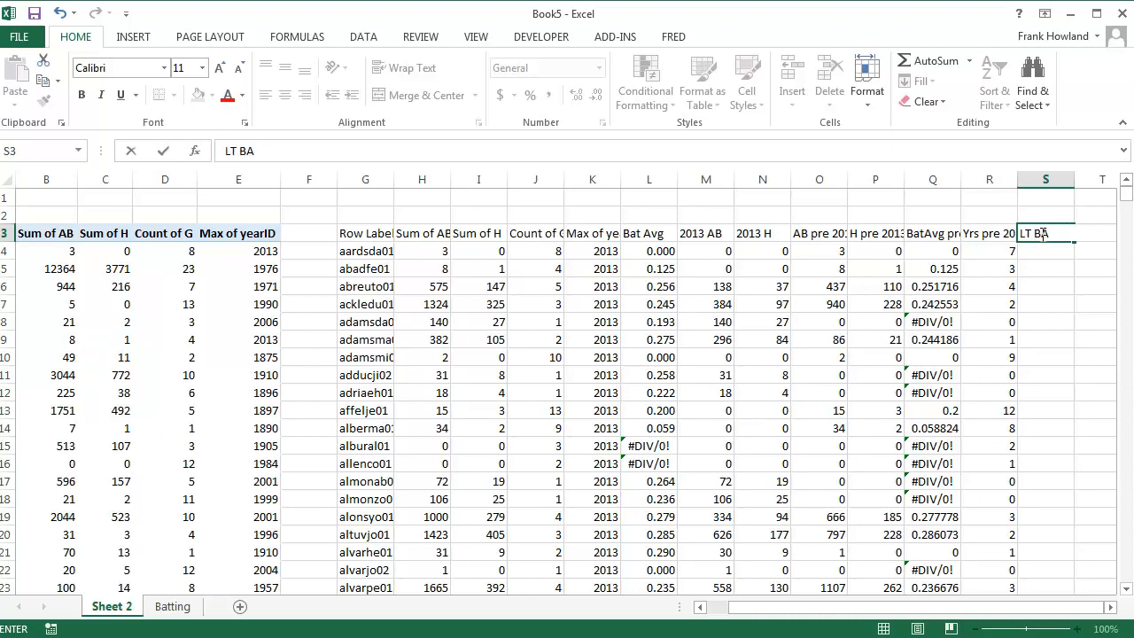
key(Return)
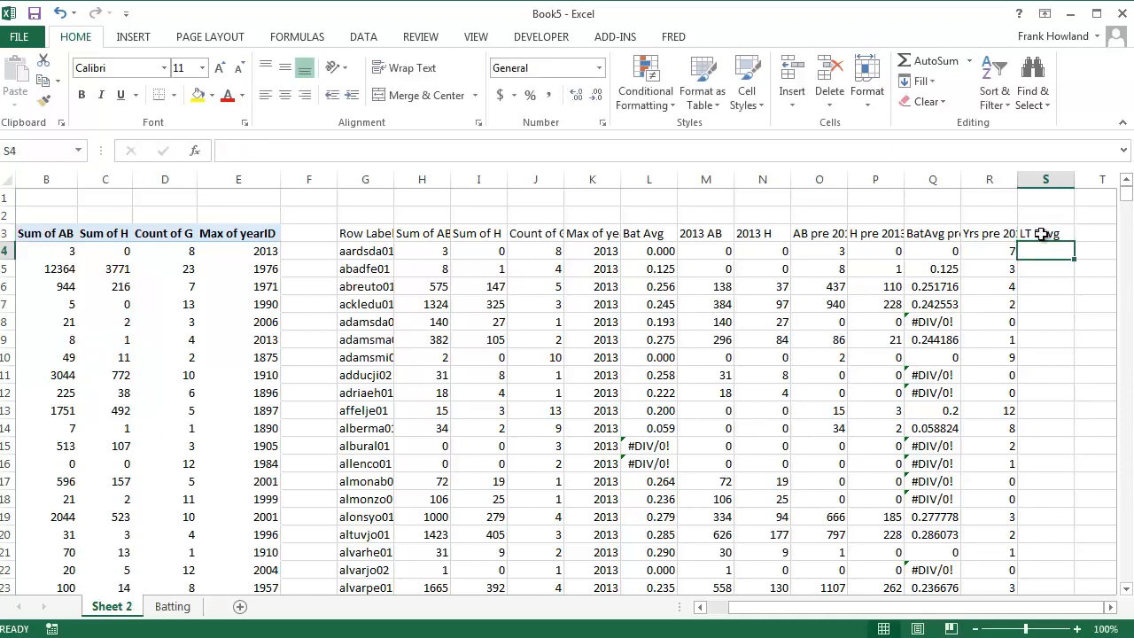
Enter =ISERROR(Q4) in cell S4 and fill it down the LT Bavg column
text(=)
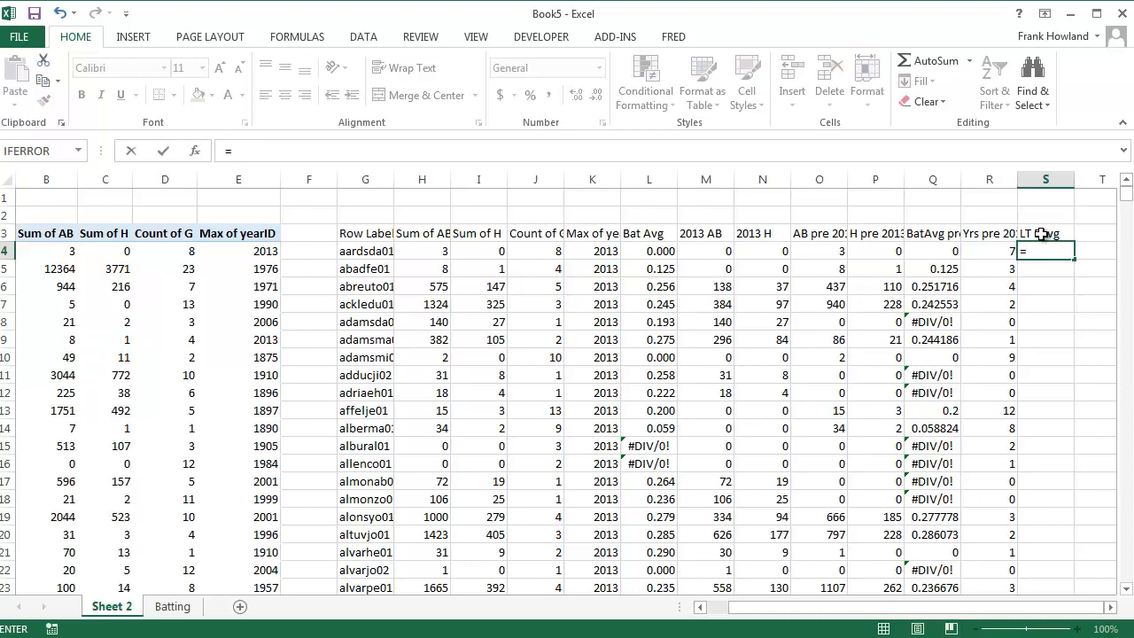
click(924, 254)
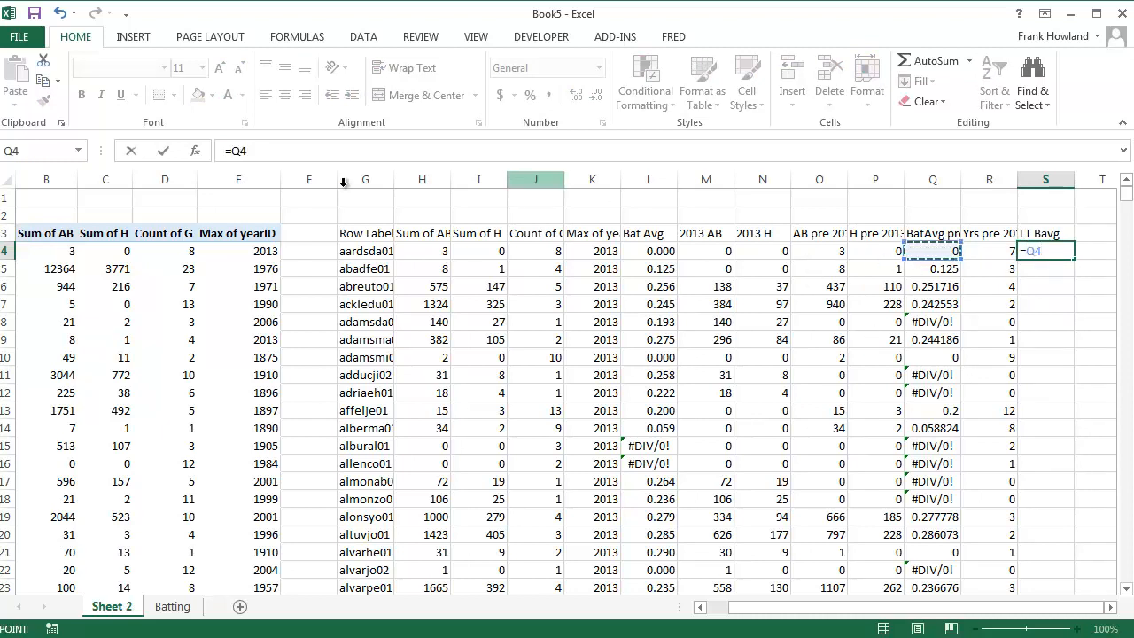
click(232, 151)
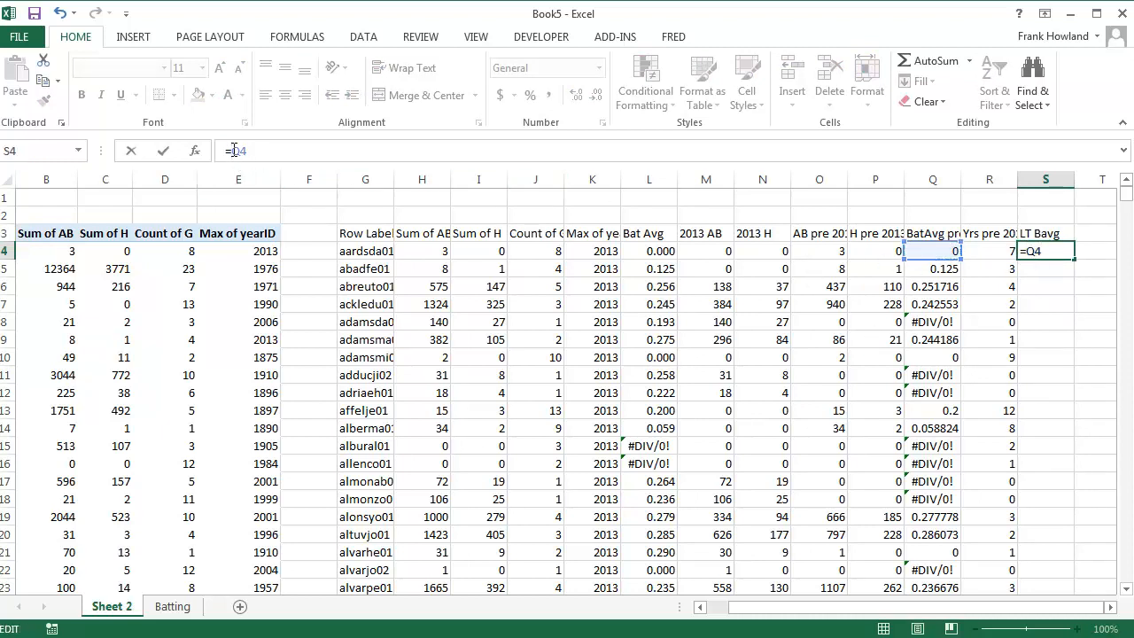
text(iserror()
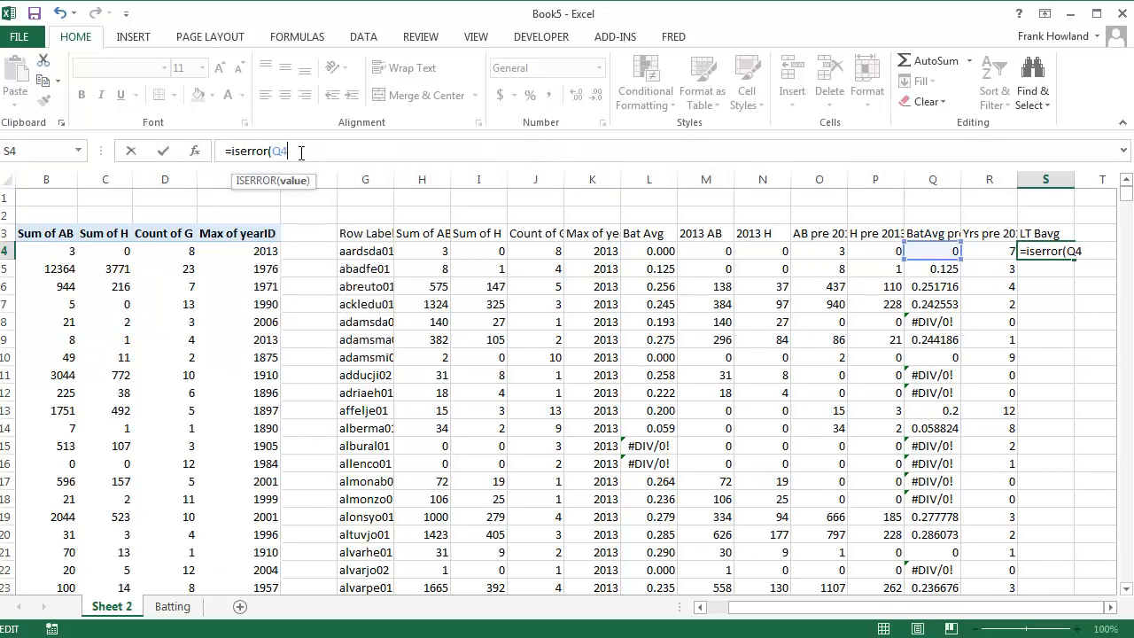
key(Return)
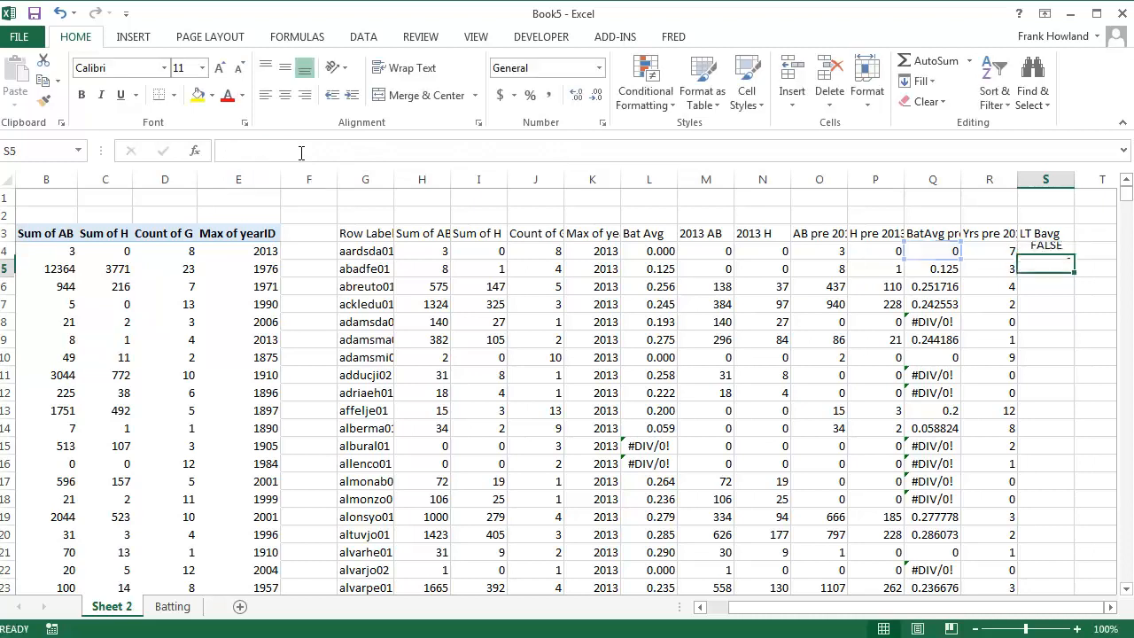
click(1046, 253)
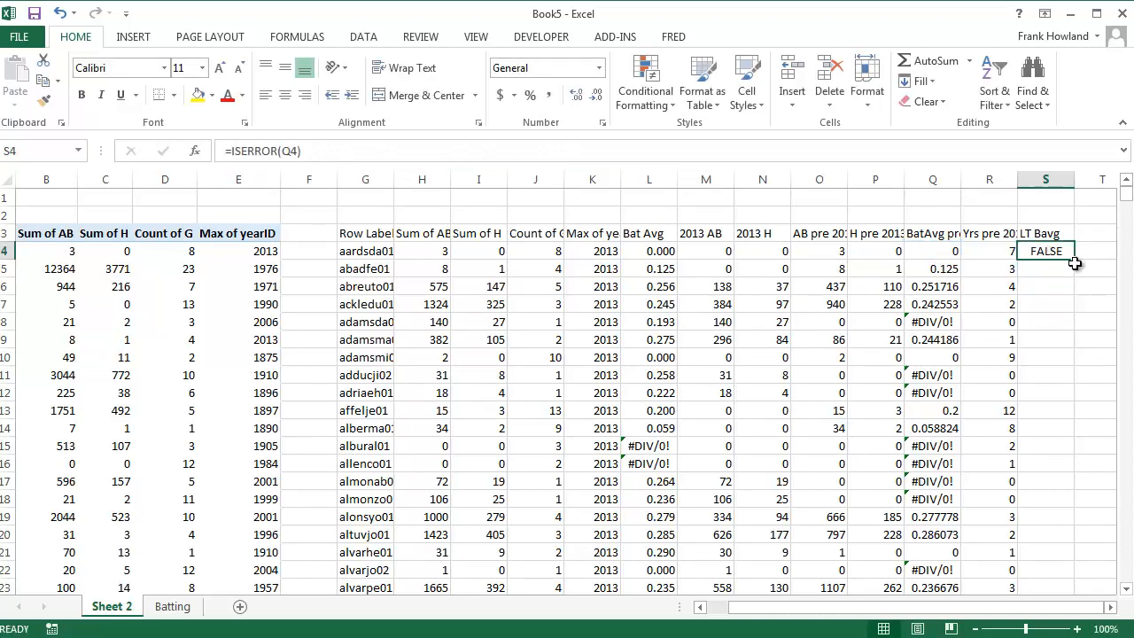
double_click(1076, 261)
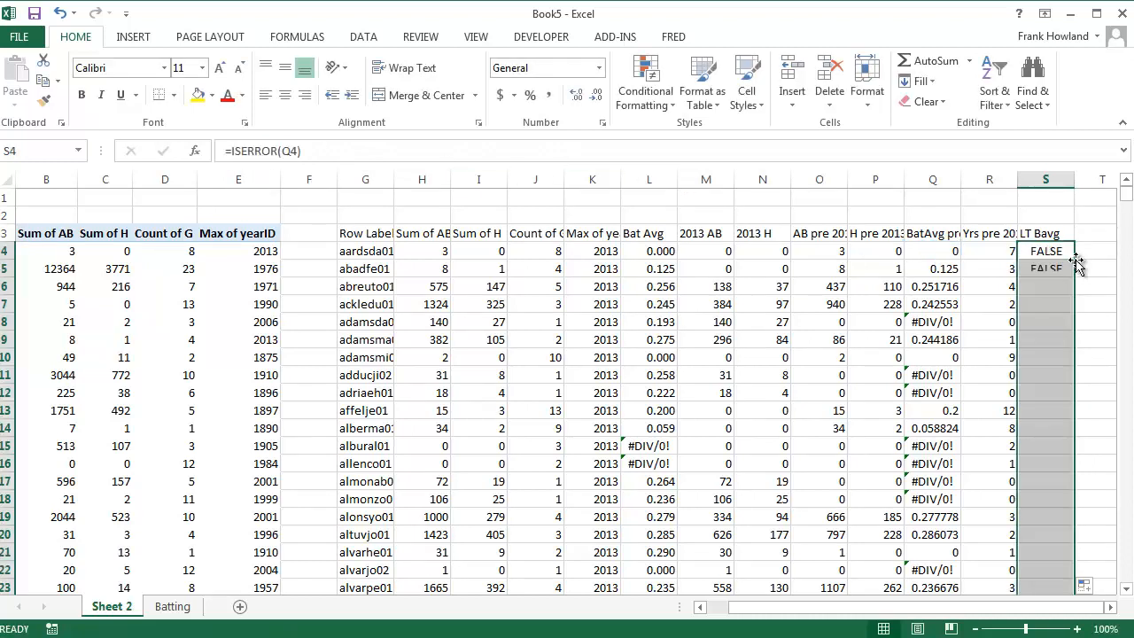
Compare the ISERROR results in rows 11, 8 and 4 with the matching pre-2013 batting averages in column Q
click(1037, 377)
click(937, 379)
click(1042, 383)
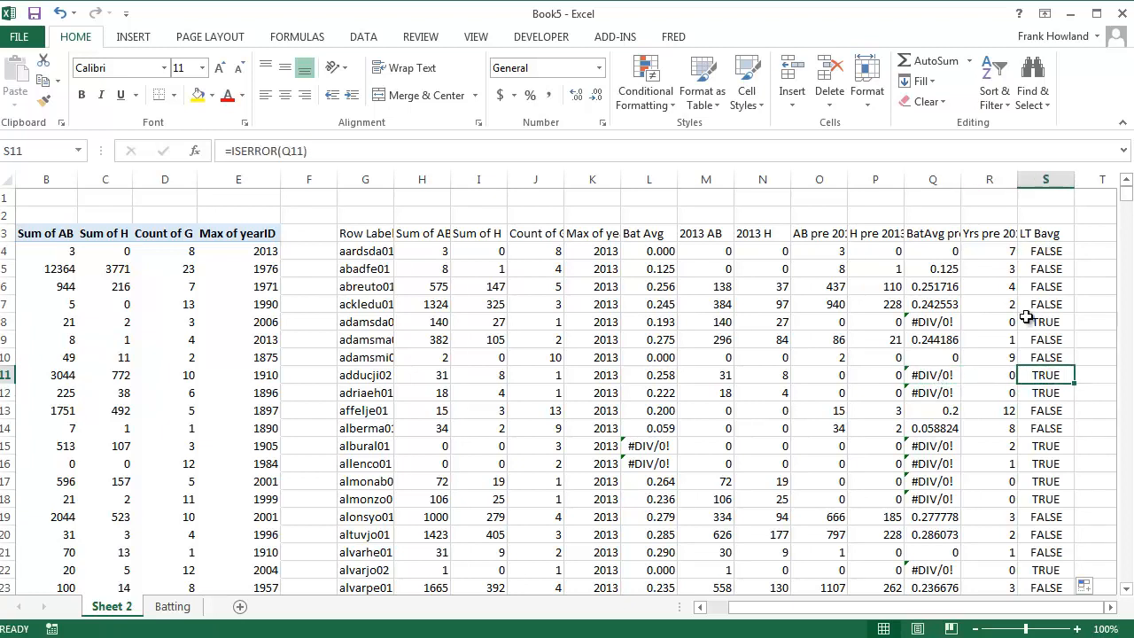
click(1031, 322)
click(935, 322)
click(1046, 324)
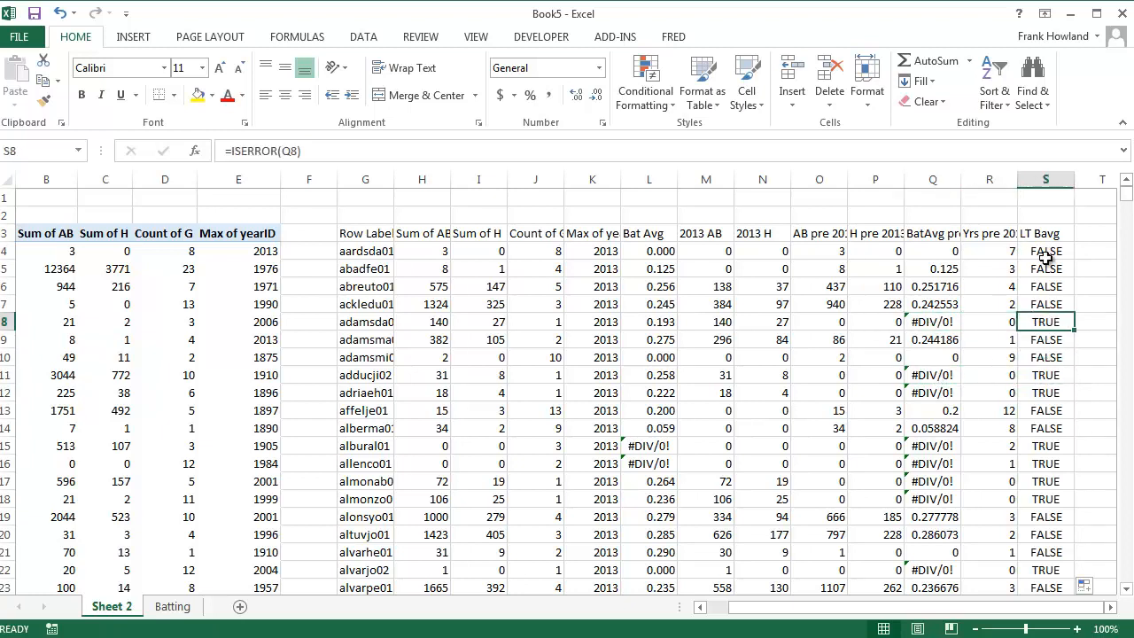
click(1045, 255)
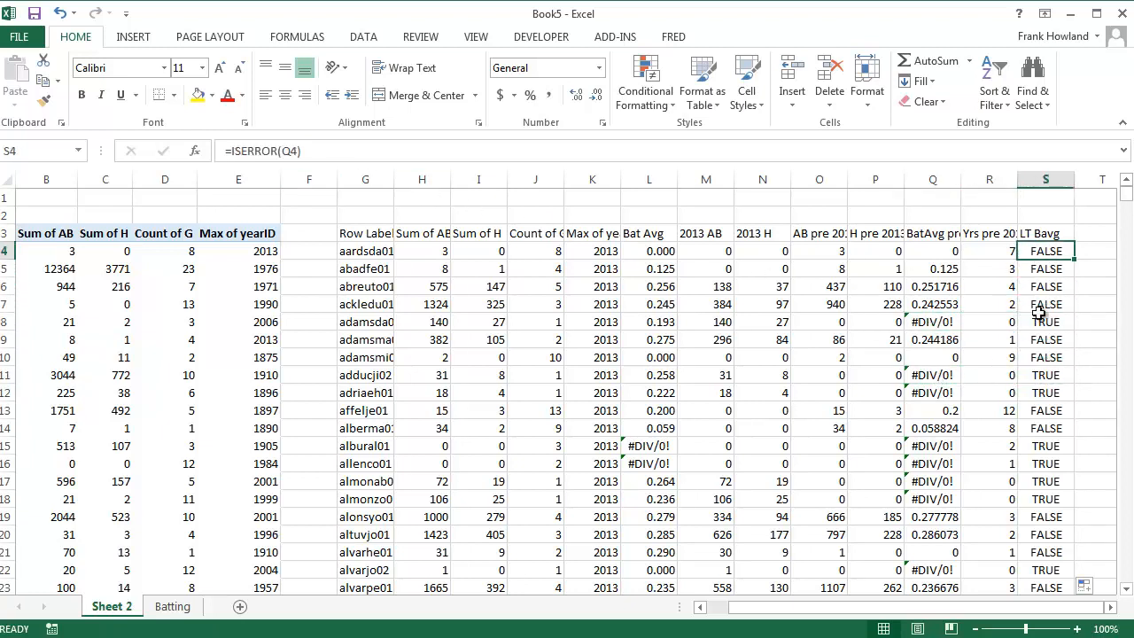
click(948, 252)
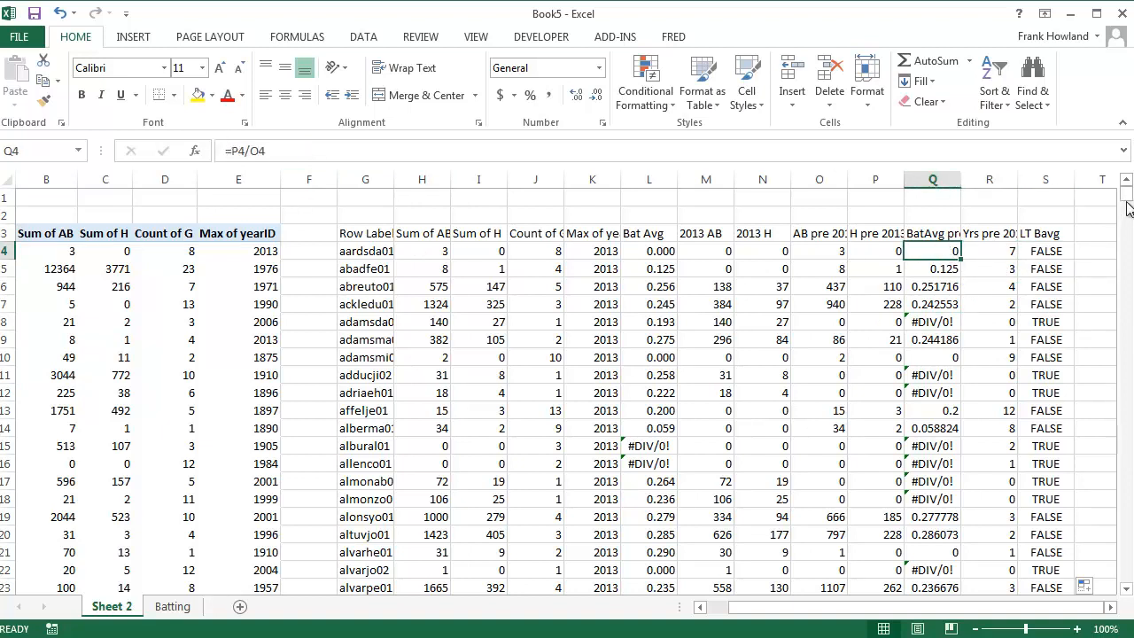
Wrap the test in S4 in an IF that returns a period for errors and Q4 otherwise: =IF(ISERROR(Q4),".",Q4)
click(1045, 252)
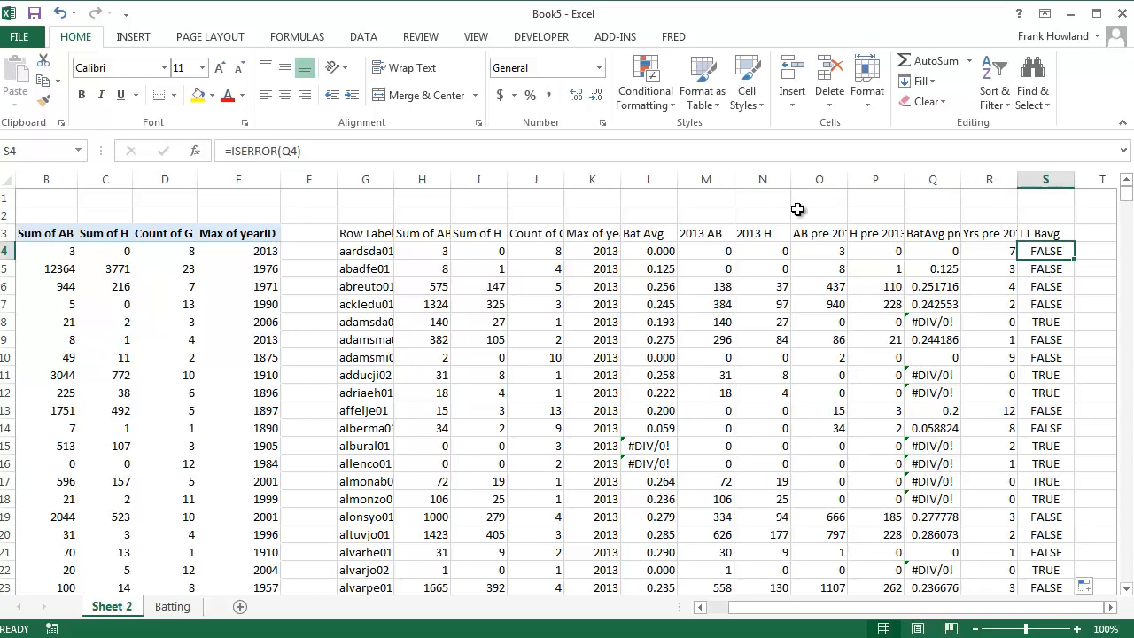
click(233, 152)
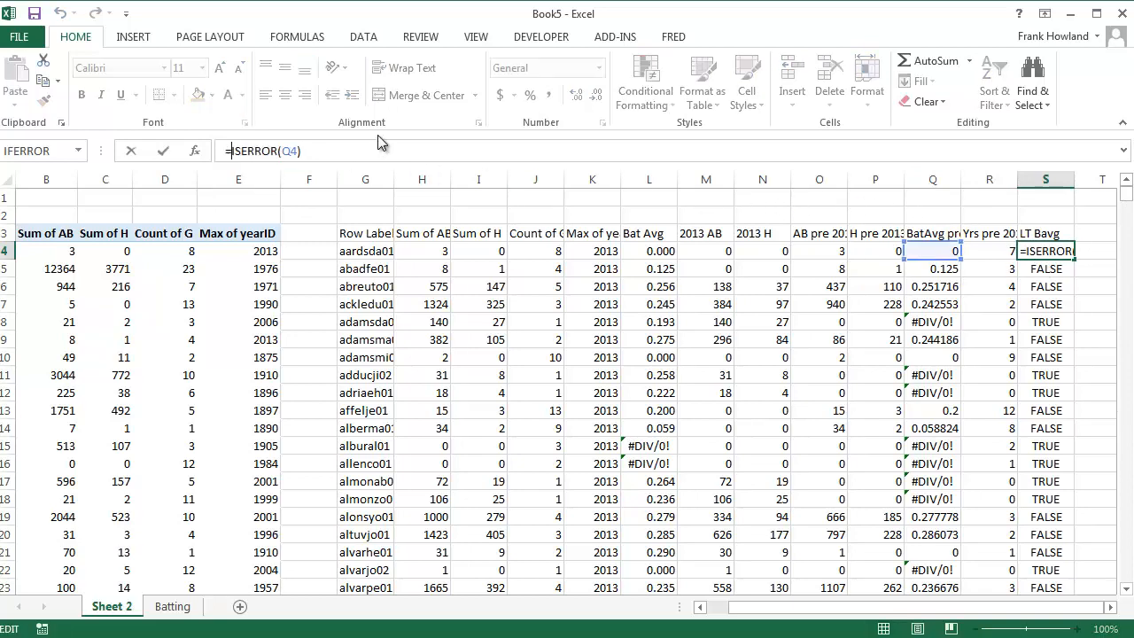
text(if()
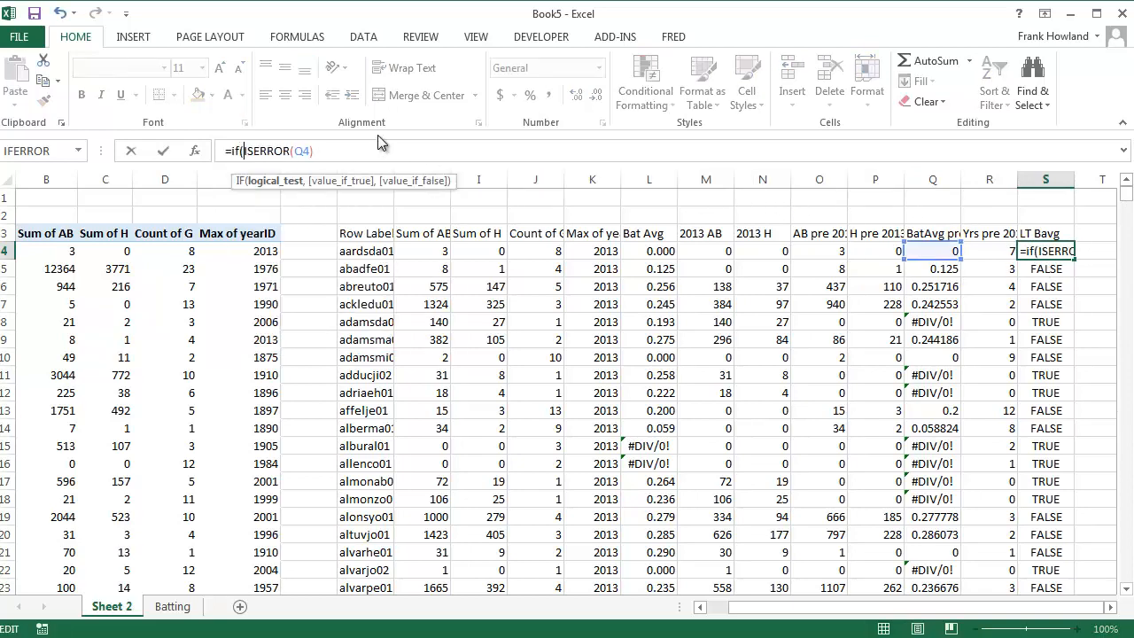
click(319, 151)
text(,".)
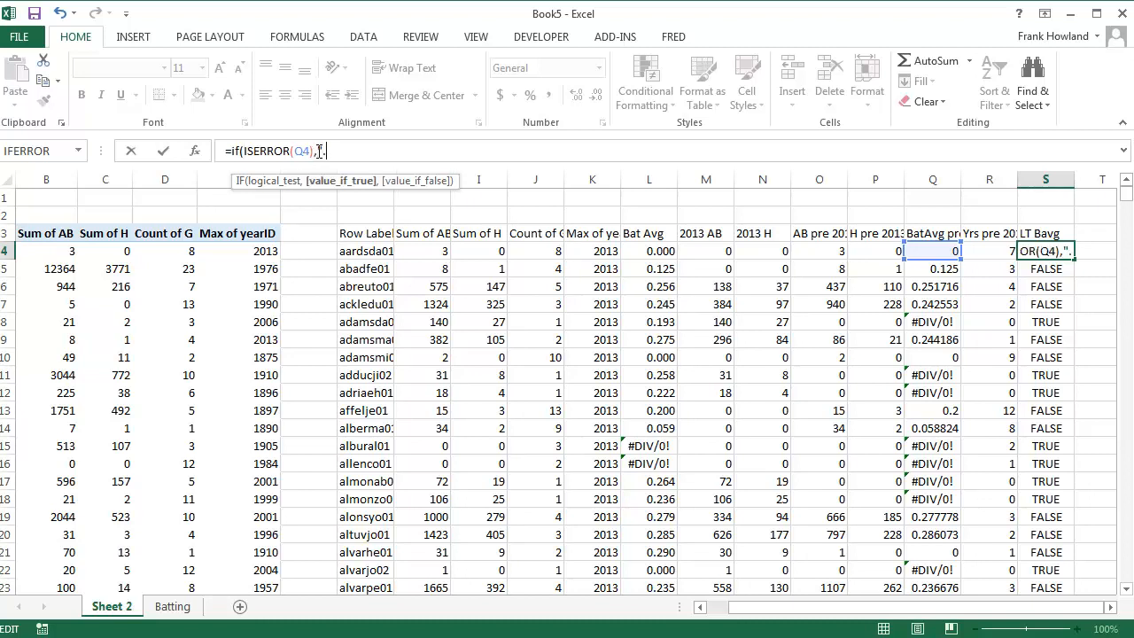
text(",)
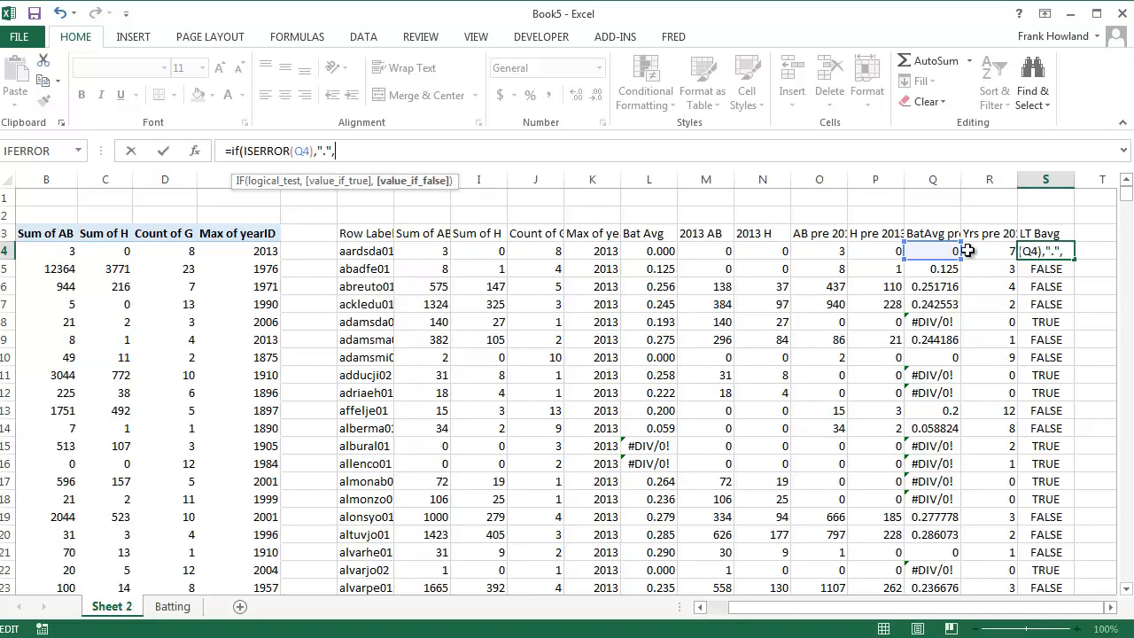
click(945, 254)
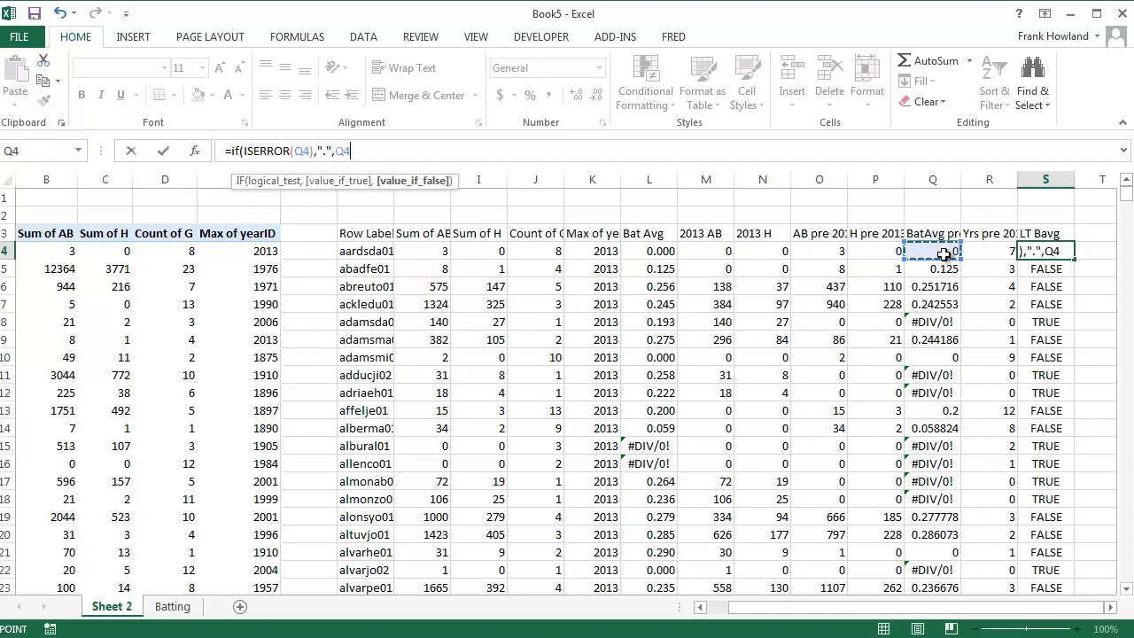
text())
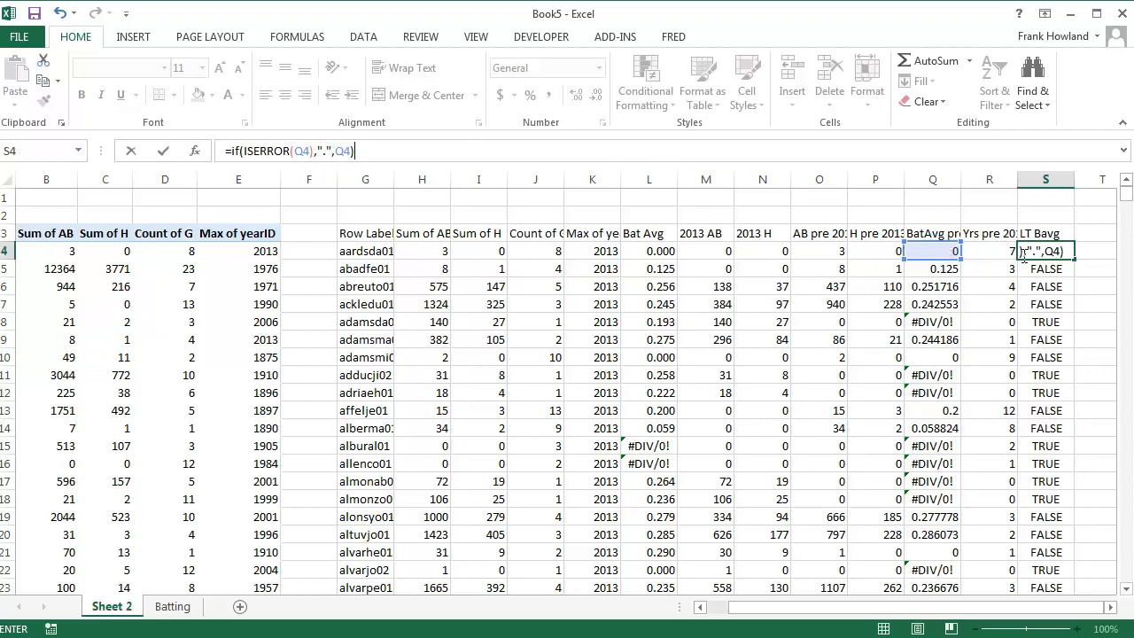
Fill the IF formula from S4 down the LT Bavg column and check it against the division errors in rows 15 and 16
double_click(1078, 258)
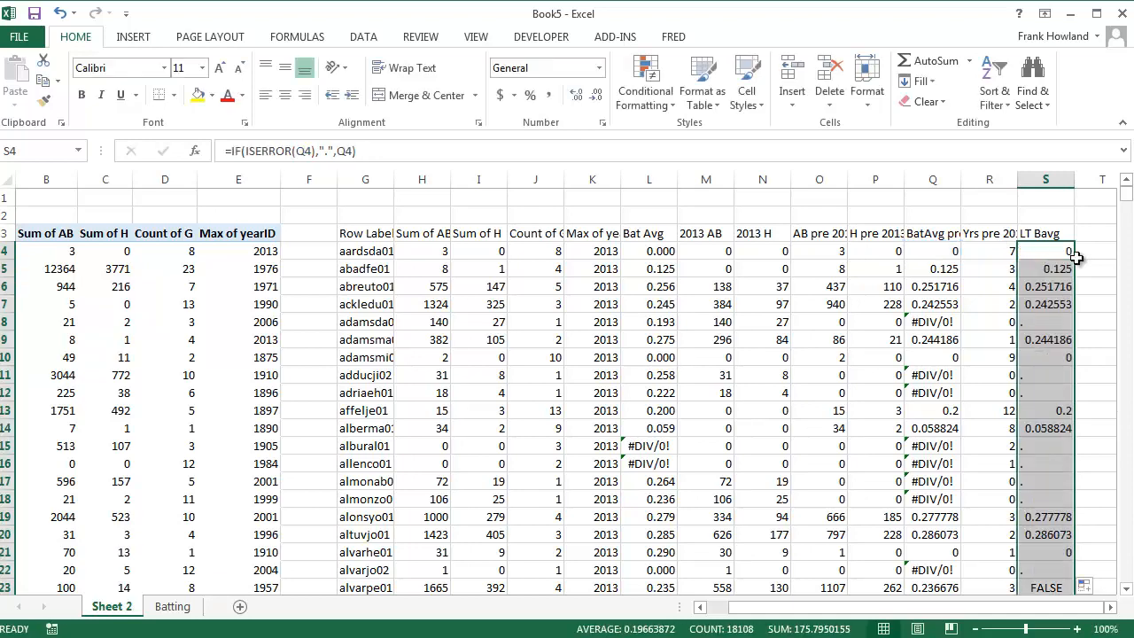
click(1056, 466)
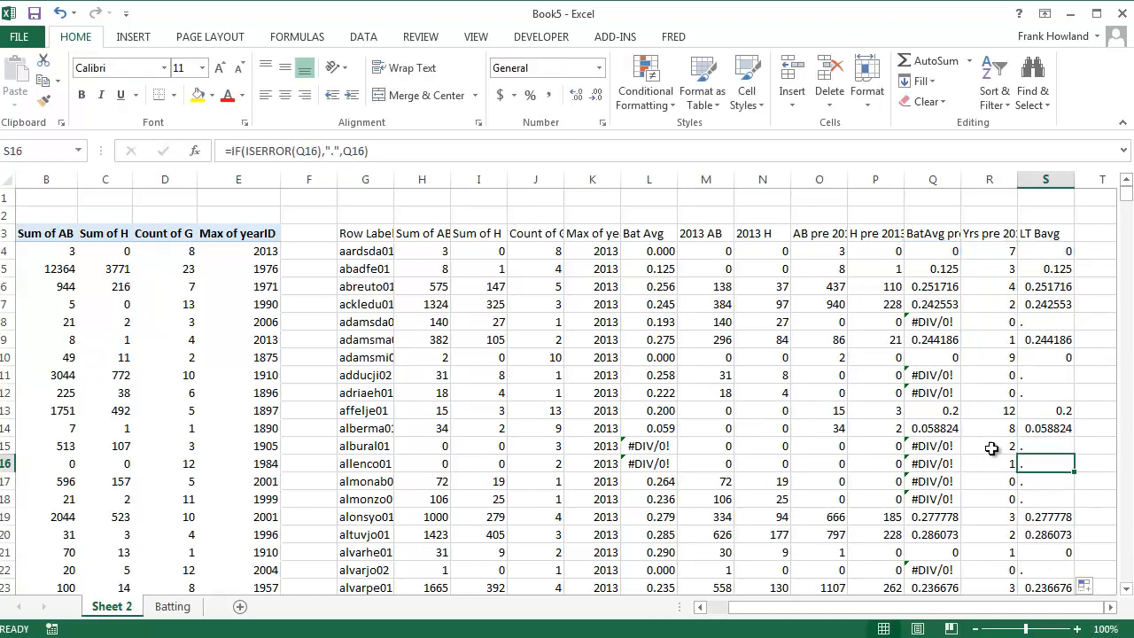
click(1021, 452)
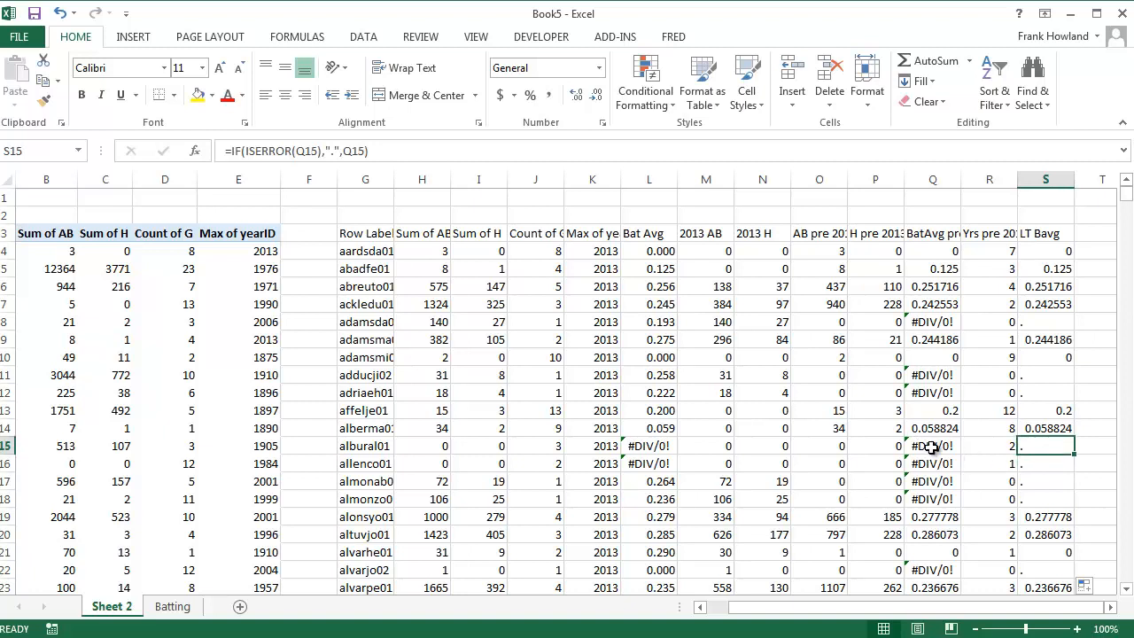
click(932, 447)
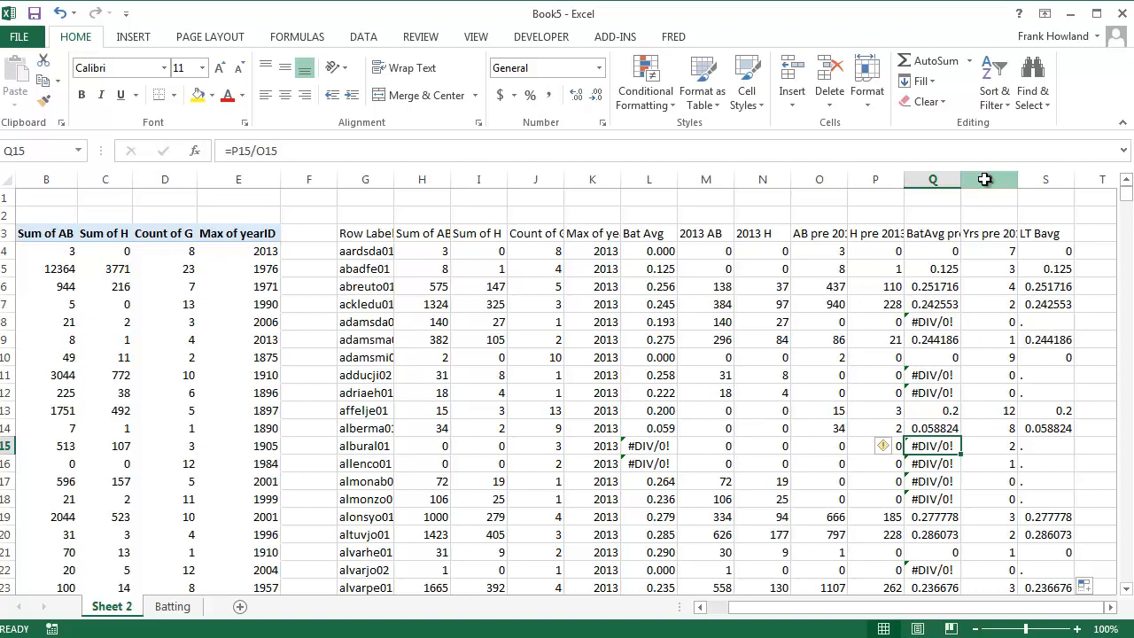
Insert two blank columns before the Yrs pre 2013 column, at columns R and S
drag(984, 179, 1045, 179)
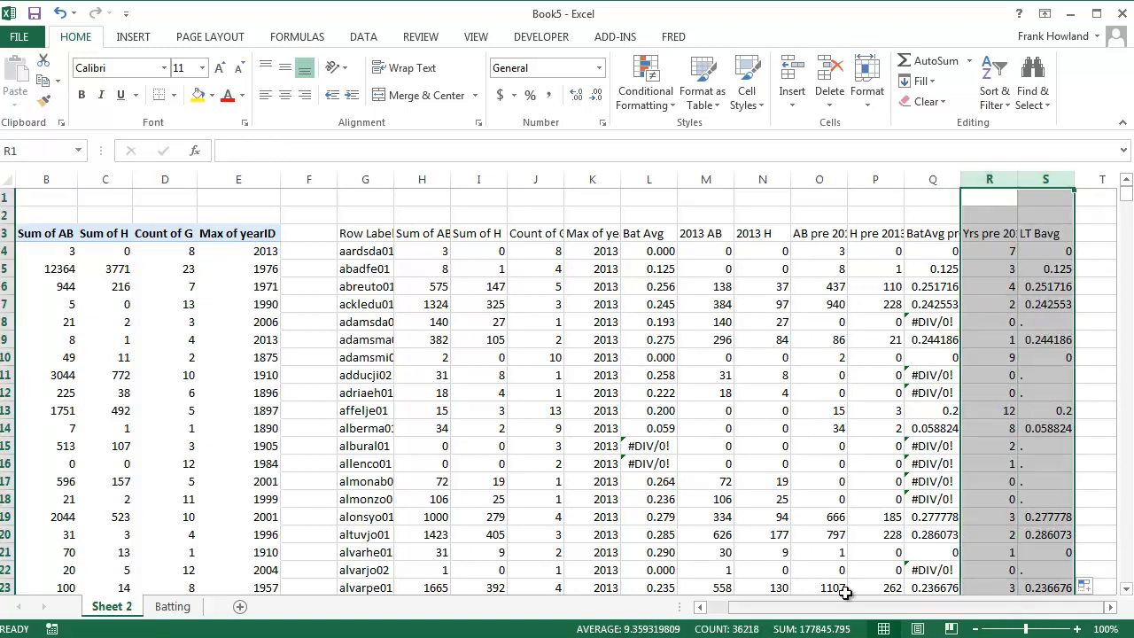
click(783, 609)
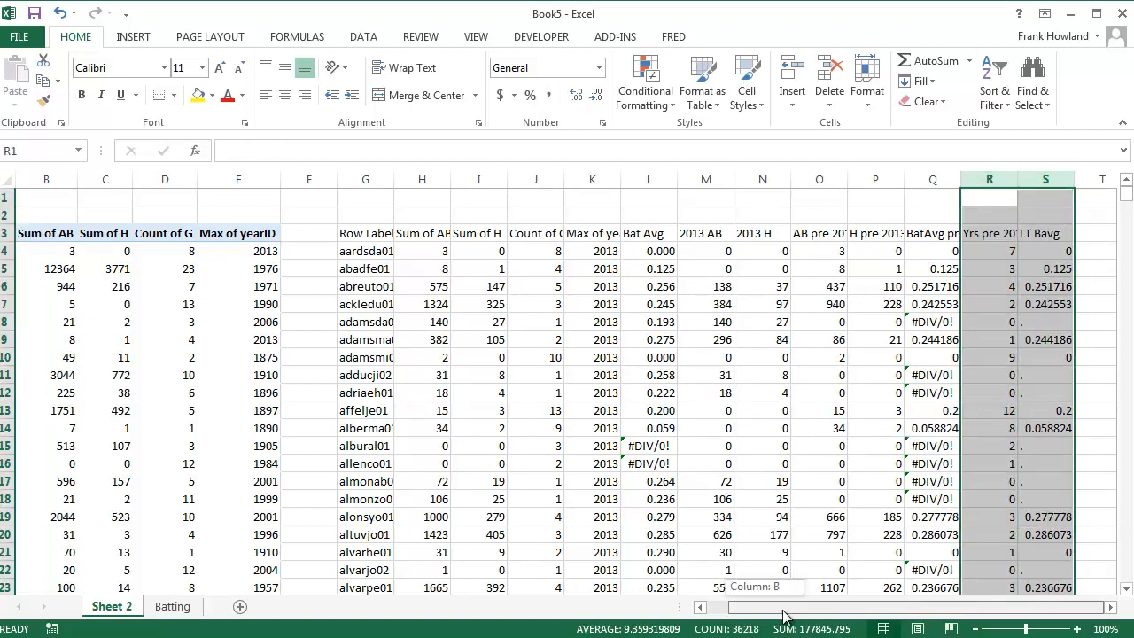
click(791, 75)
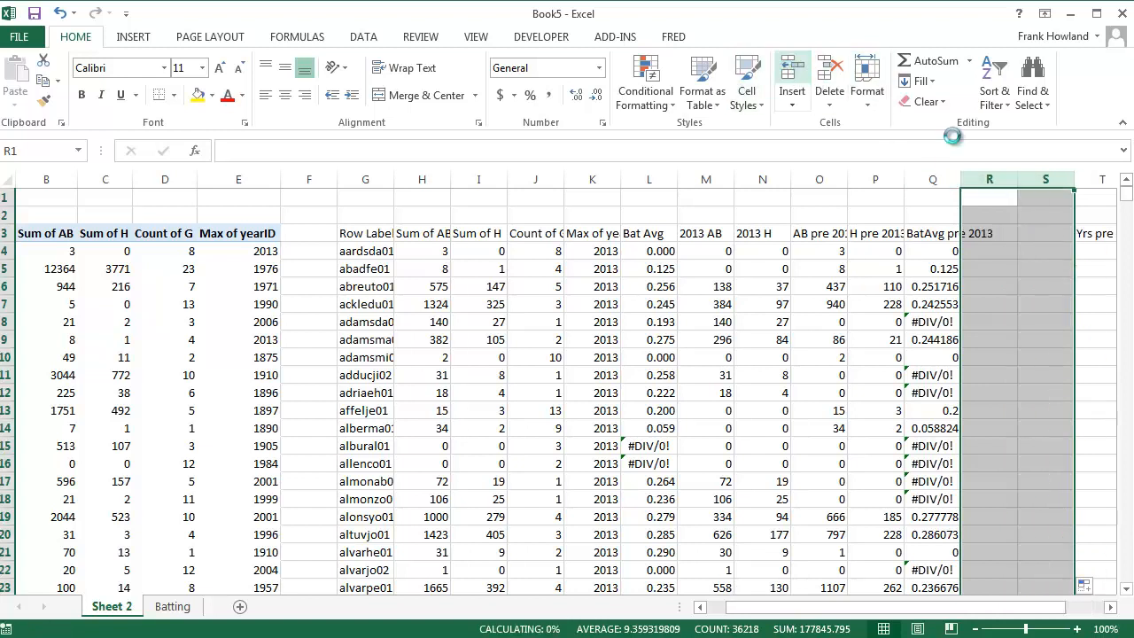
click(989, 233)
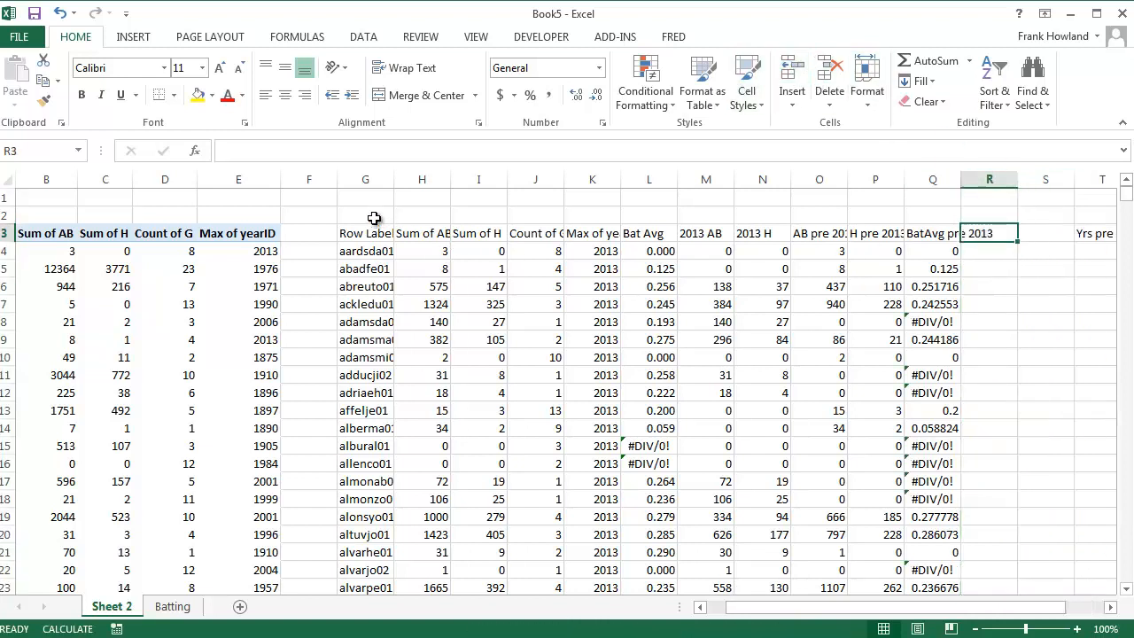
Copy the Row Labels column G with the player IDs into the blank column R
click(364, 177)
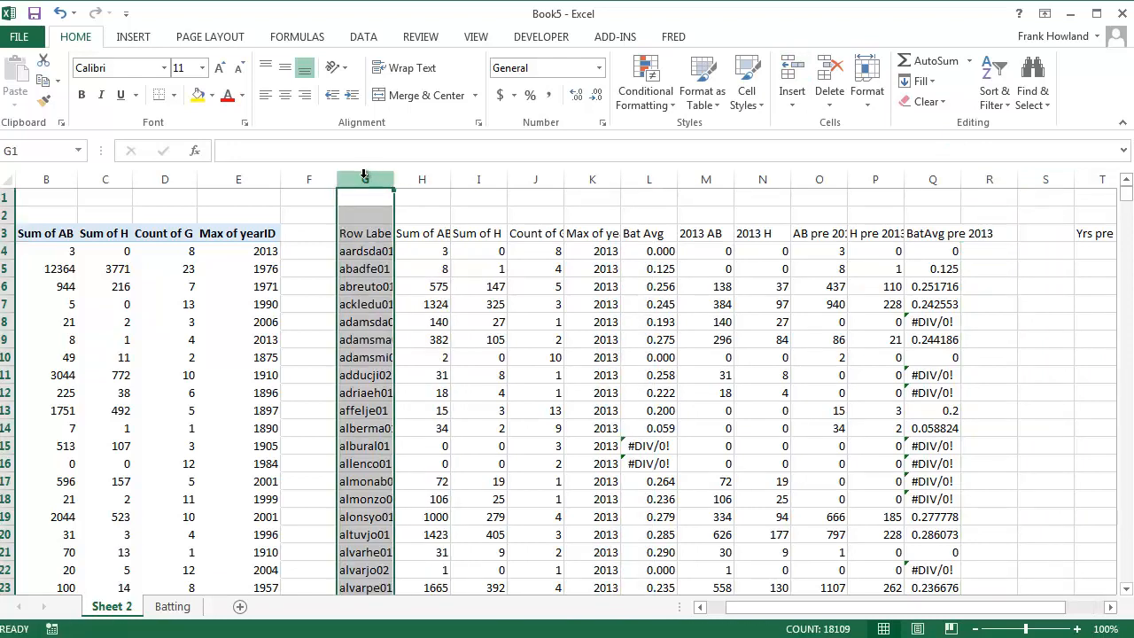
key(ctrl+c)
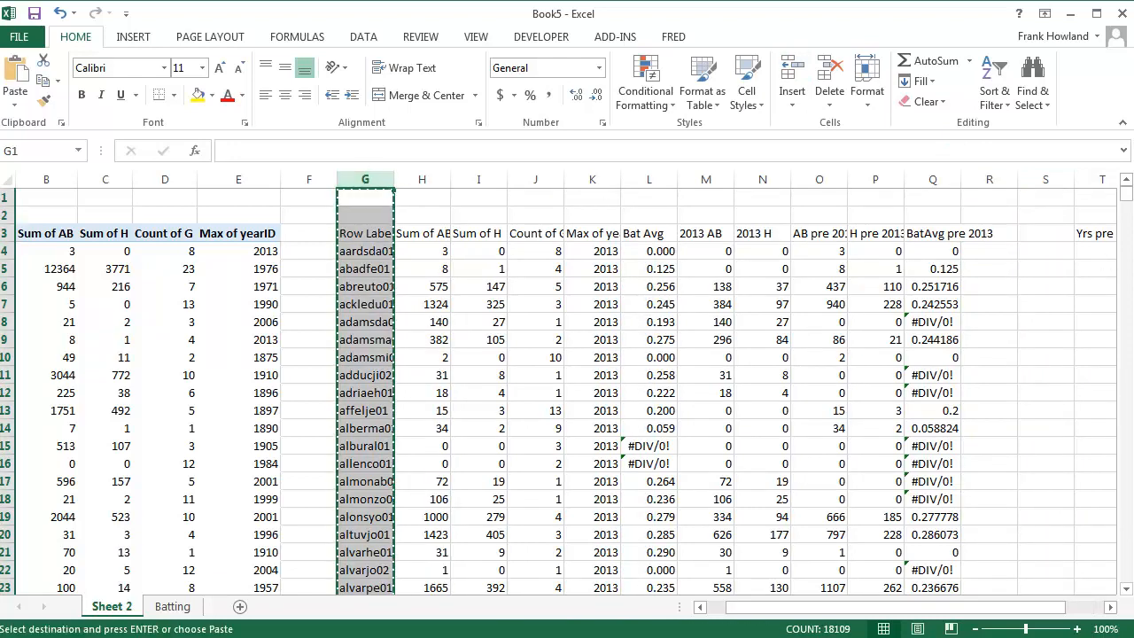
click(1048, 176)
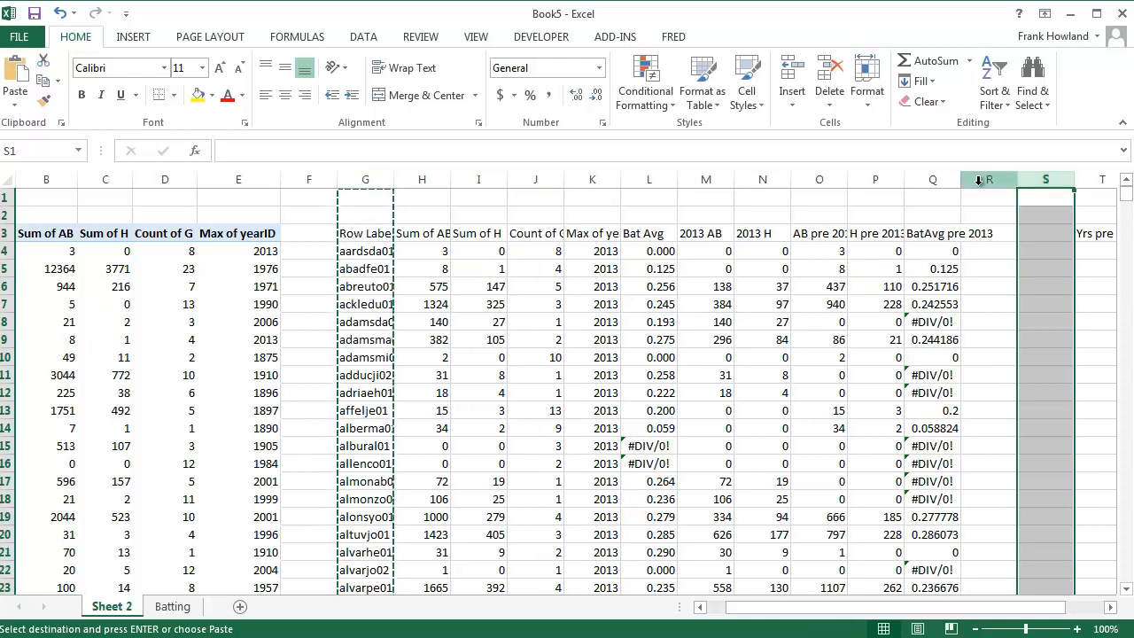
click(987, 179)
key(ctrl+v)
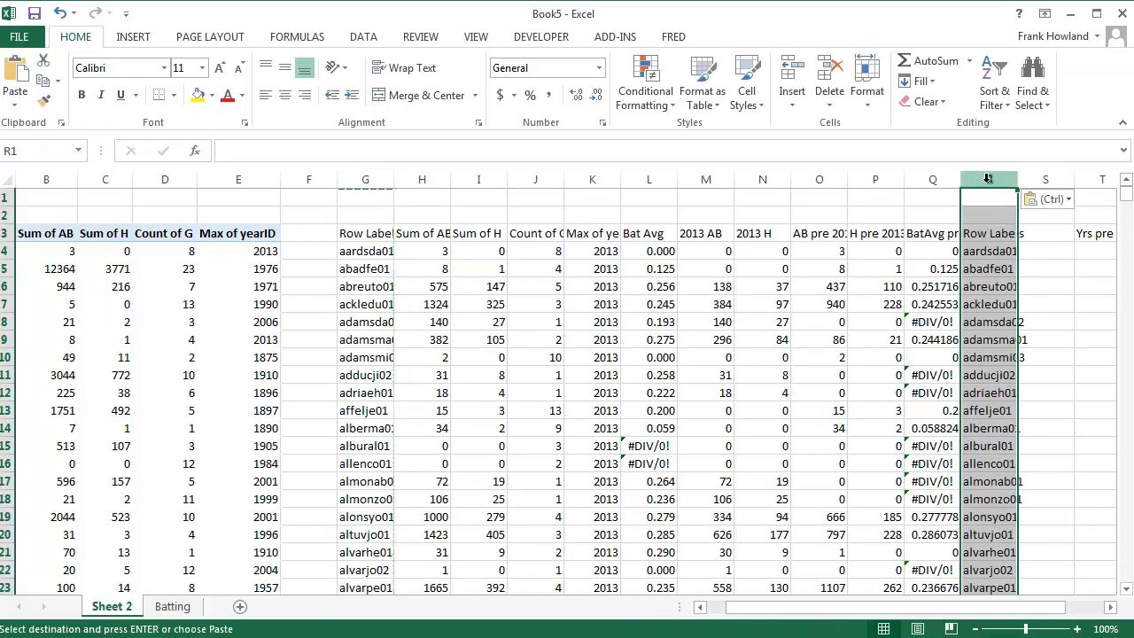
Rename the copied Row Labels header in R3 to Playerid
click(1005, 233)
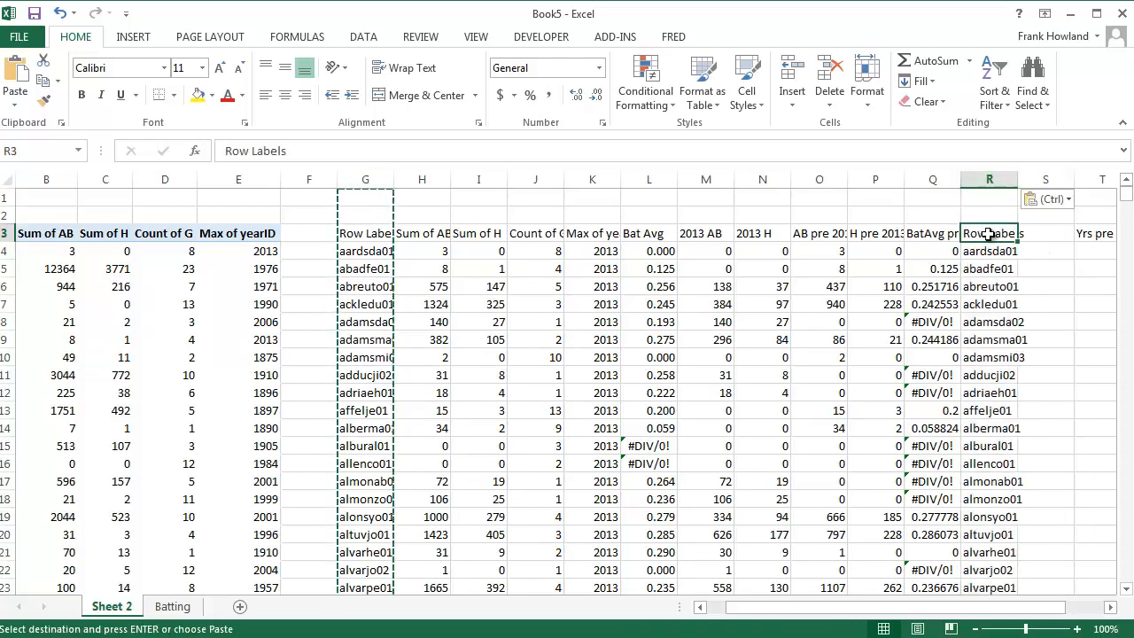
text(Played)
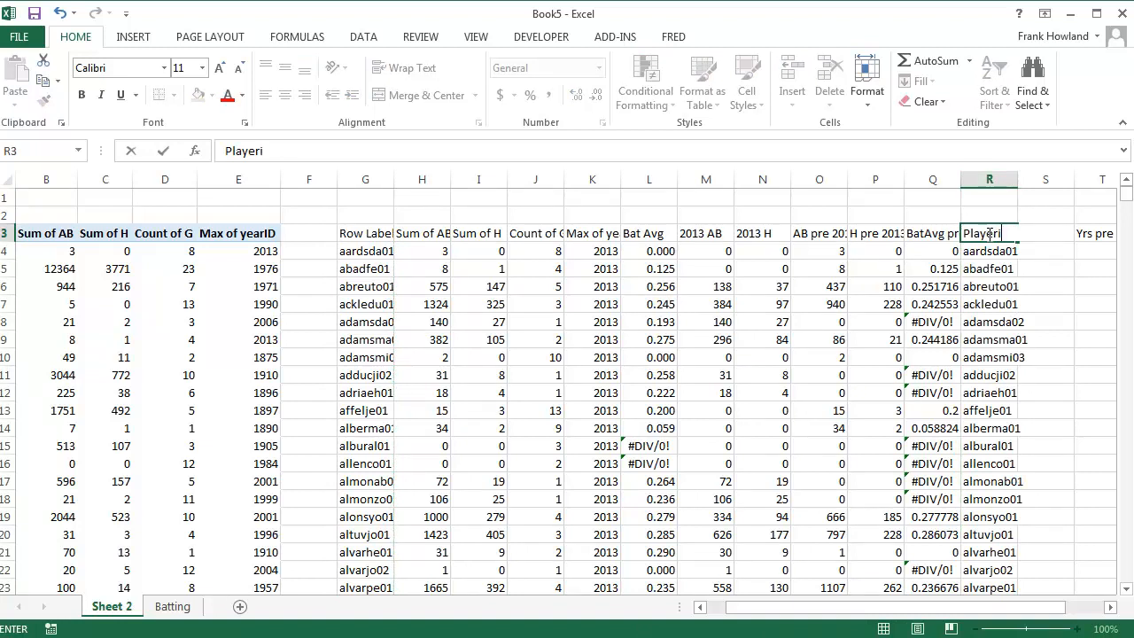
text(id)
key(Tab)
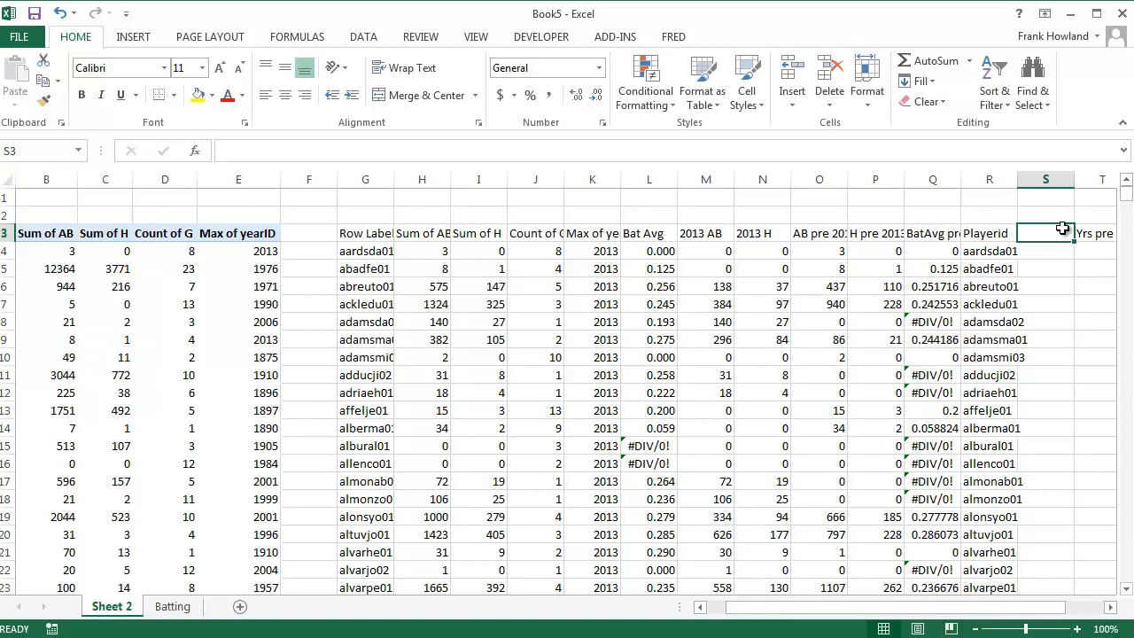
Insert one more blank column at column S, between Playerid and the Yrs pre 2013 column
click(1047, 178)
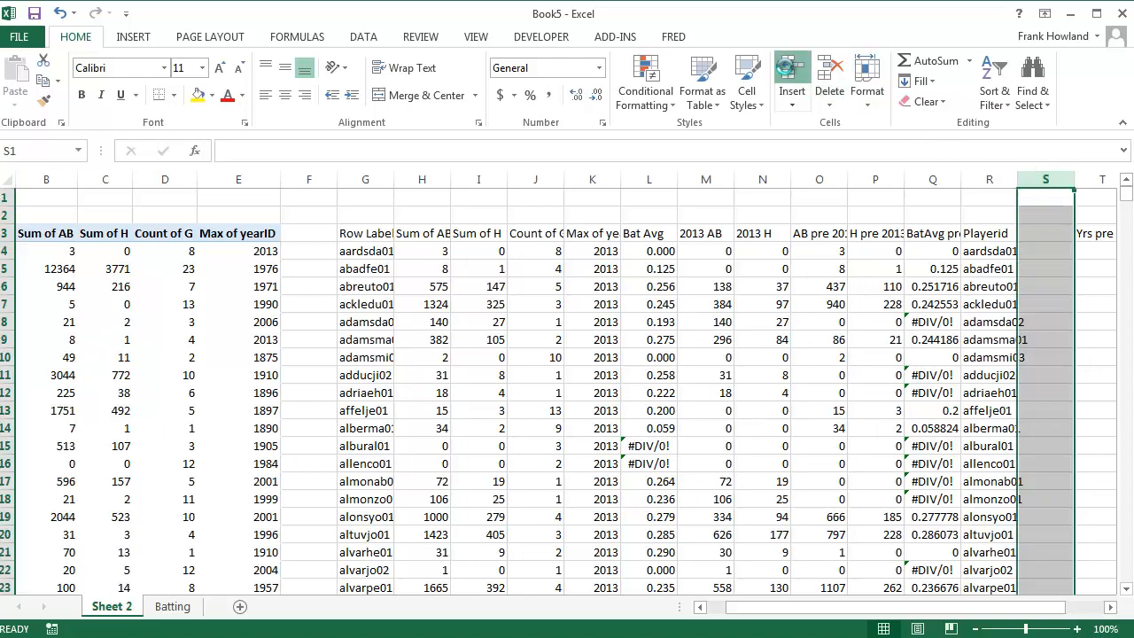
click(792, 71)
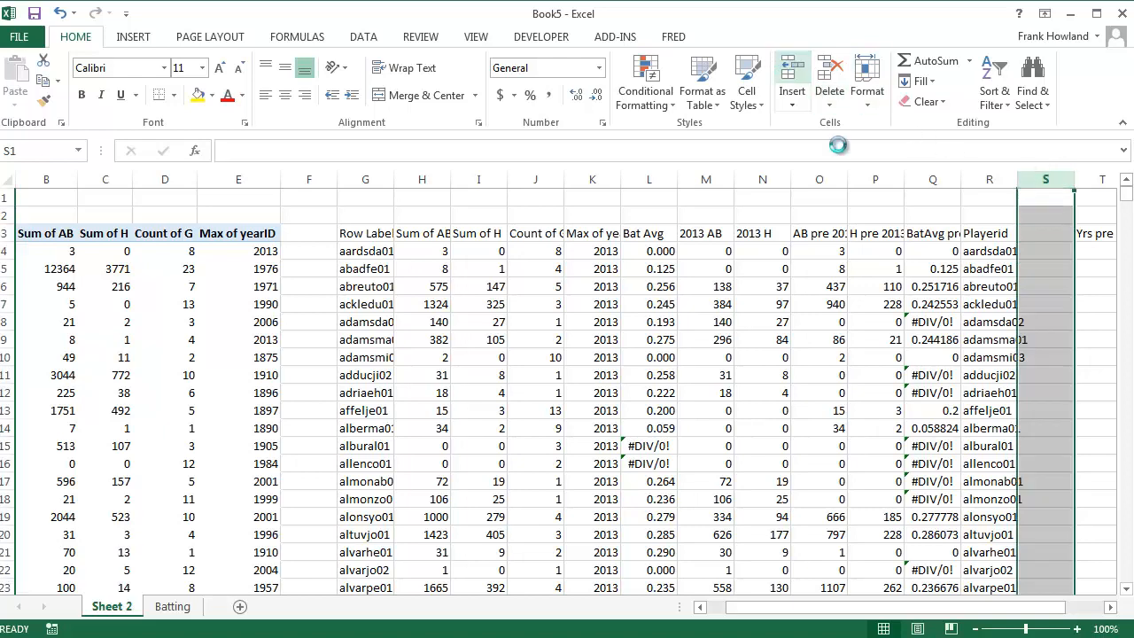
click(1109, 608)
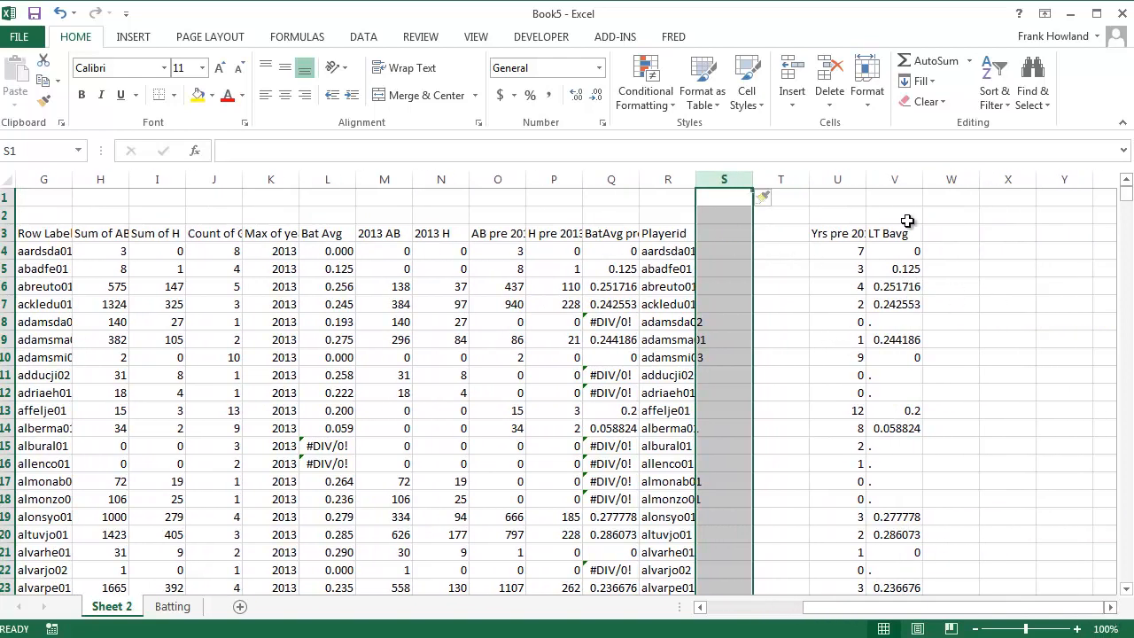
Copy the AB pre 2013 and H pre 2013 columns (O and P) into blank columns S and T as values only
click(514, 179)
drag(527, 179, 564, 173)
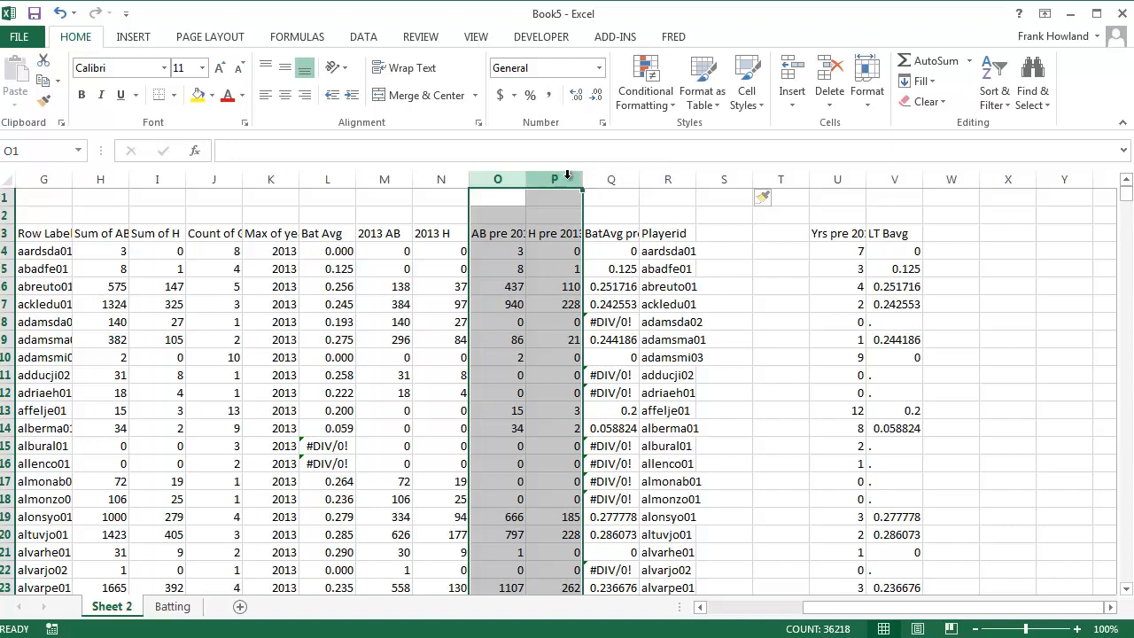
key(ctrl+c)
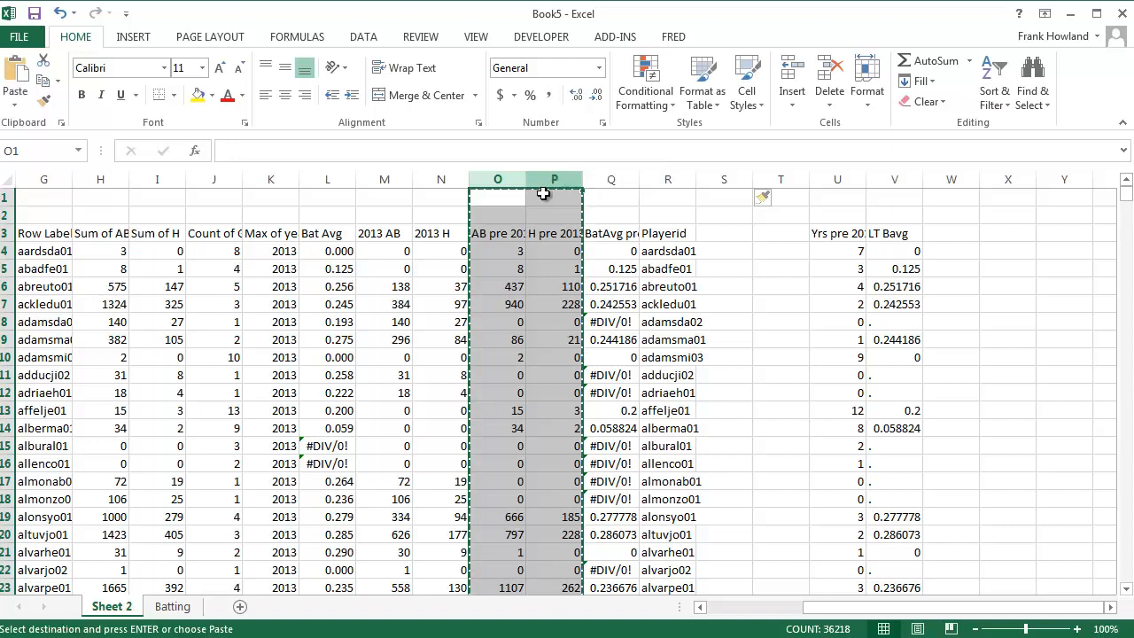
click(730, 179)
drag(762, 181, 759, 182)
key(ctrl+v)
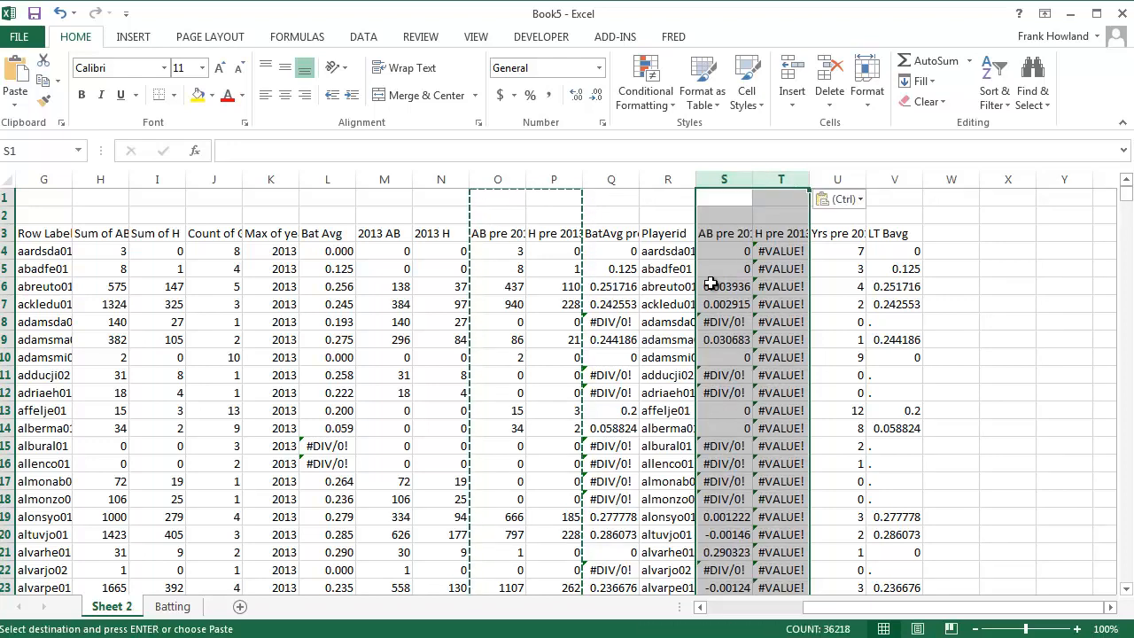
click(57, 80)
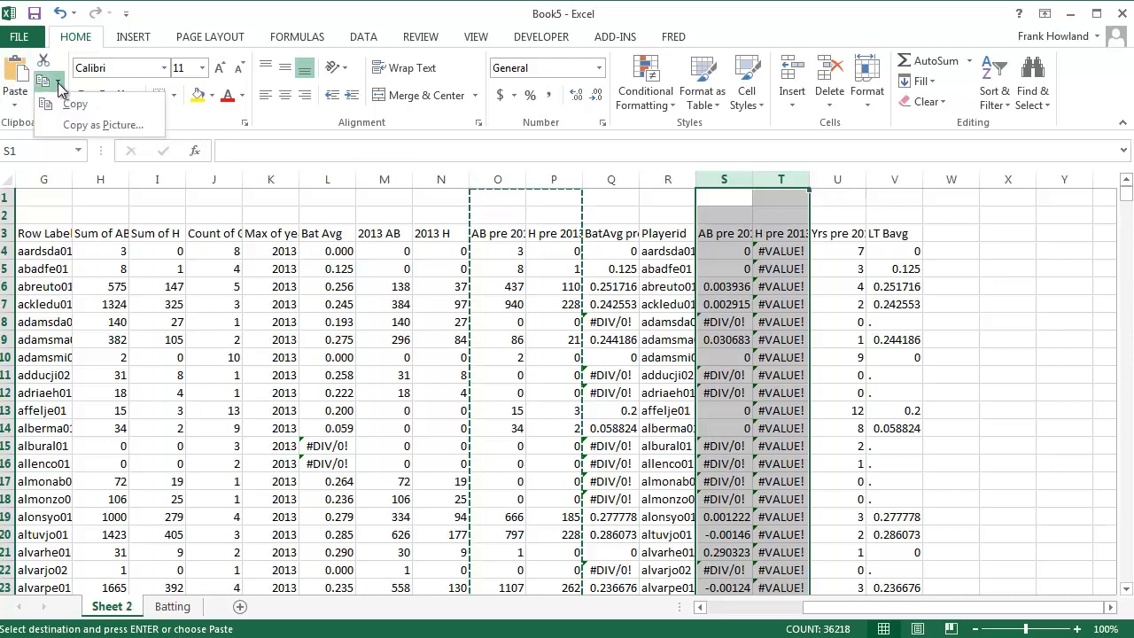
click(15, 106)
click(71, 223)
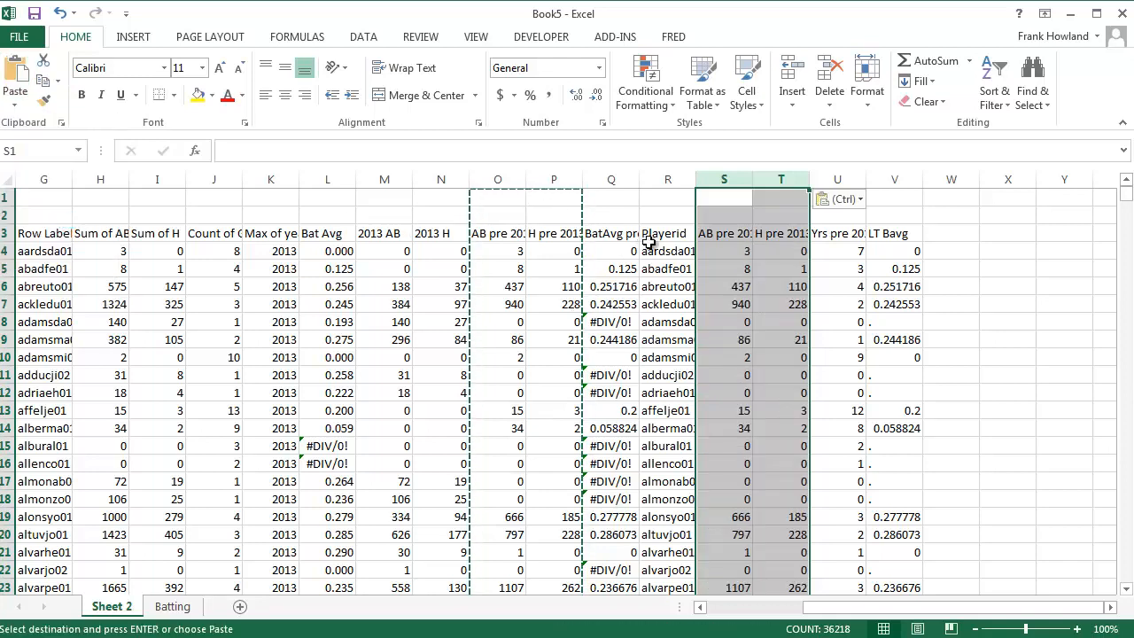
Review the cleaned block starting at Playerid and add a Salary header in W3 beside LT Bavg
drag(664, 234, 886, 396)
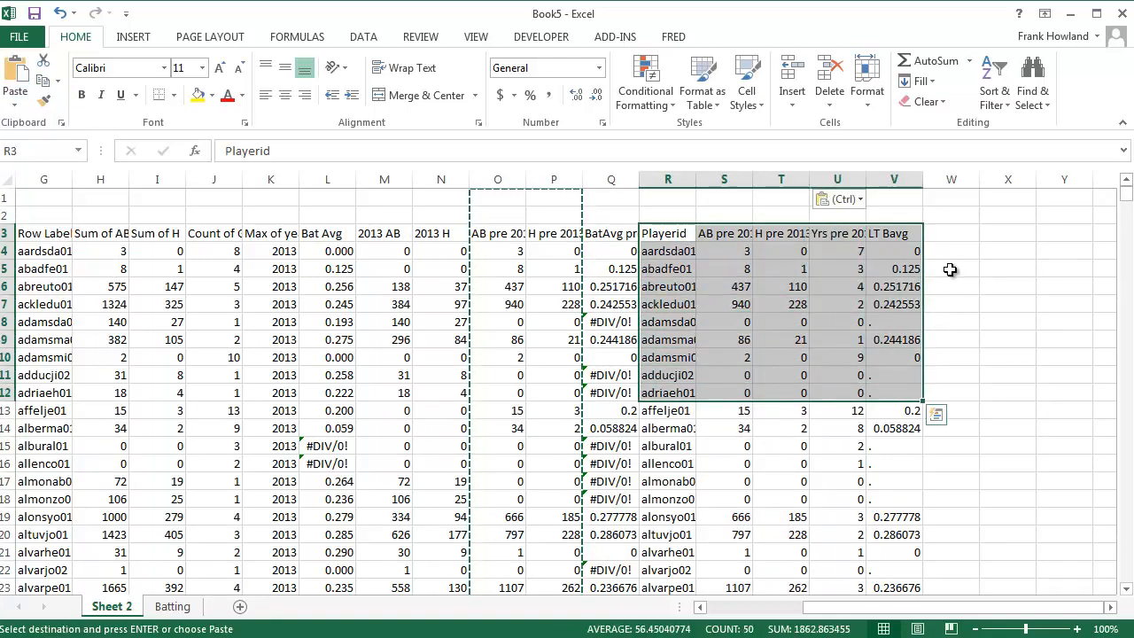
click(944, 234)
key(Escape)
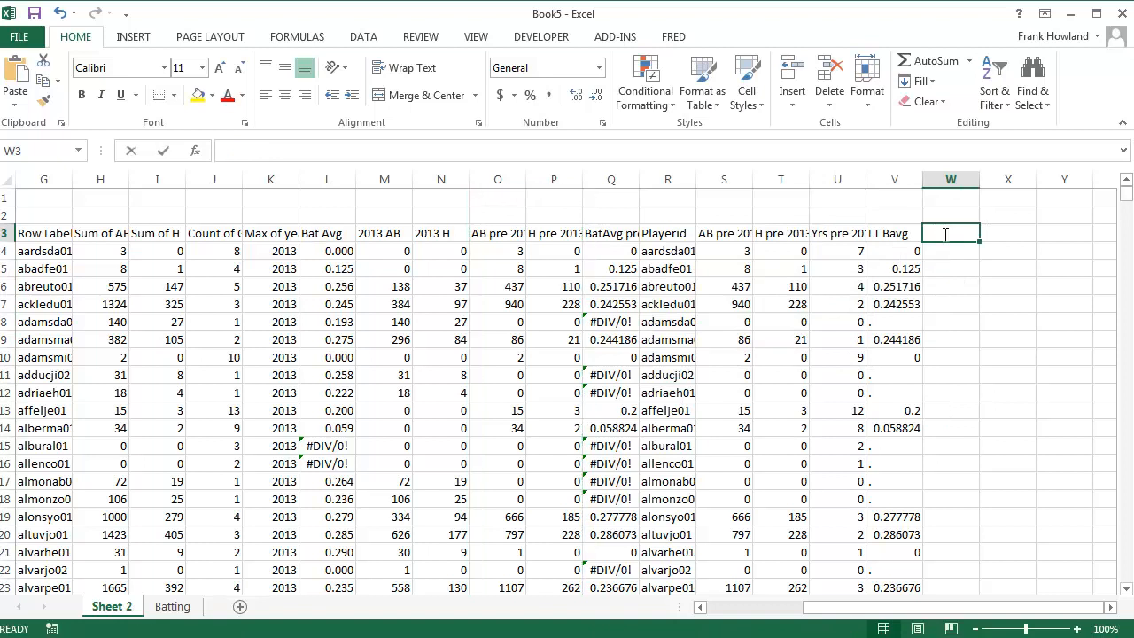
text(Salary)
key(Return)
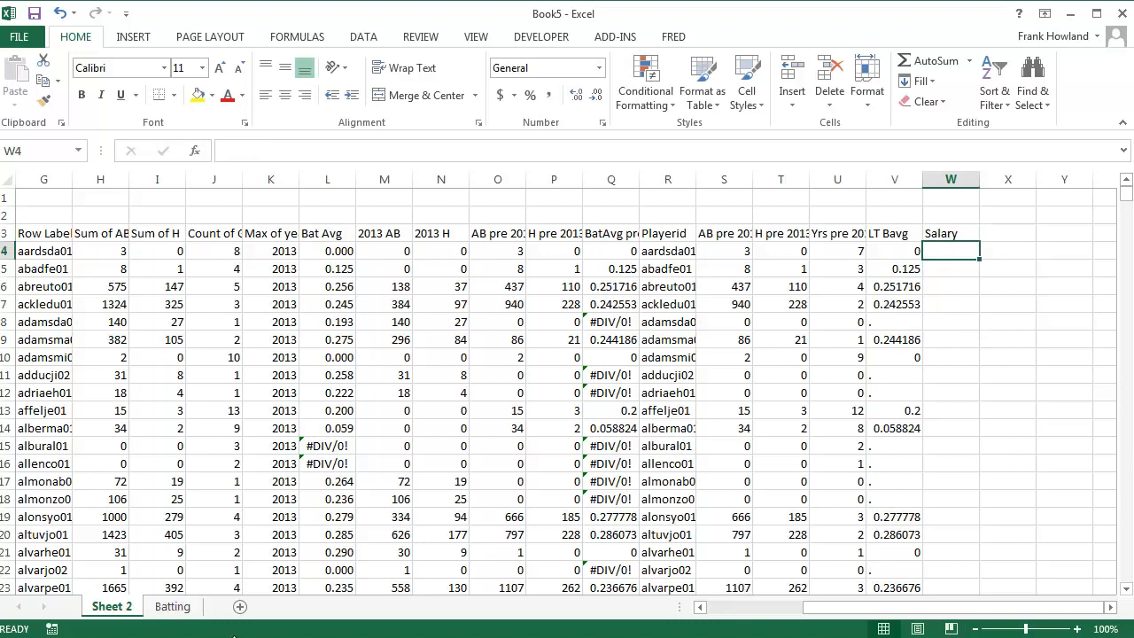
Add a new worksheet and open the Access database lahman2013_beta.mdb from the lahman-mdb_2013-12-10 folder as its external data source
click(242, 607)
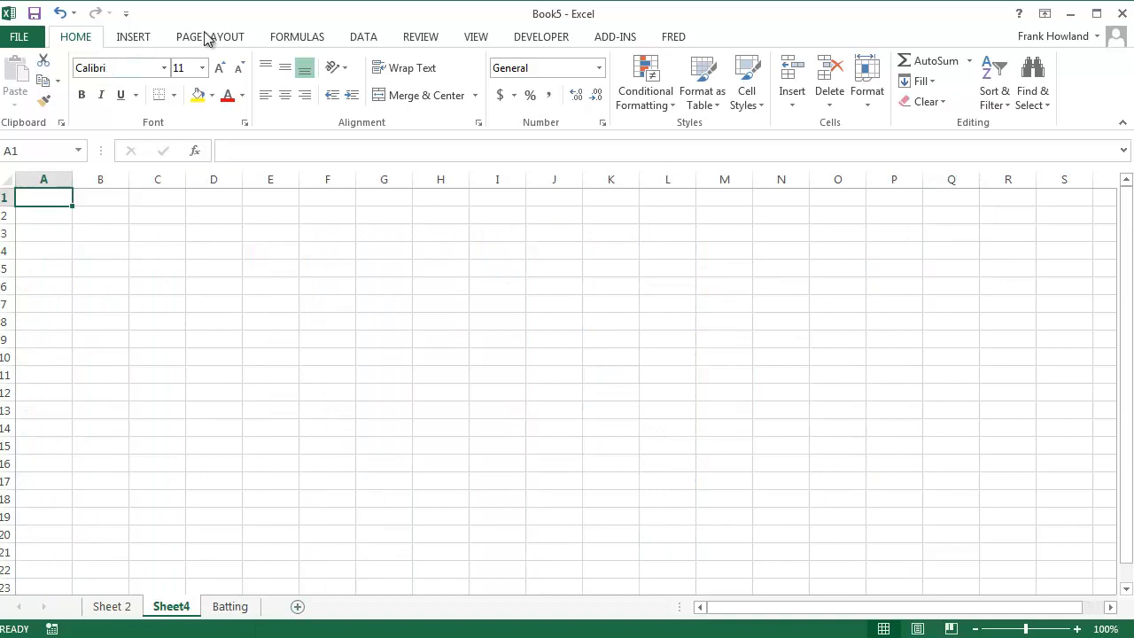
click(354, 39)
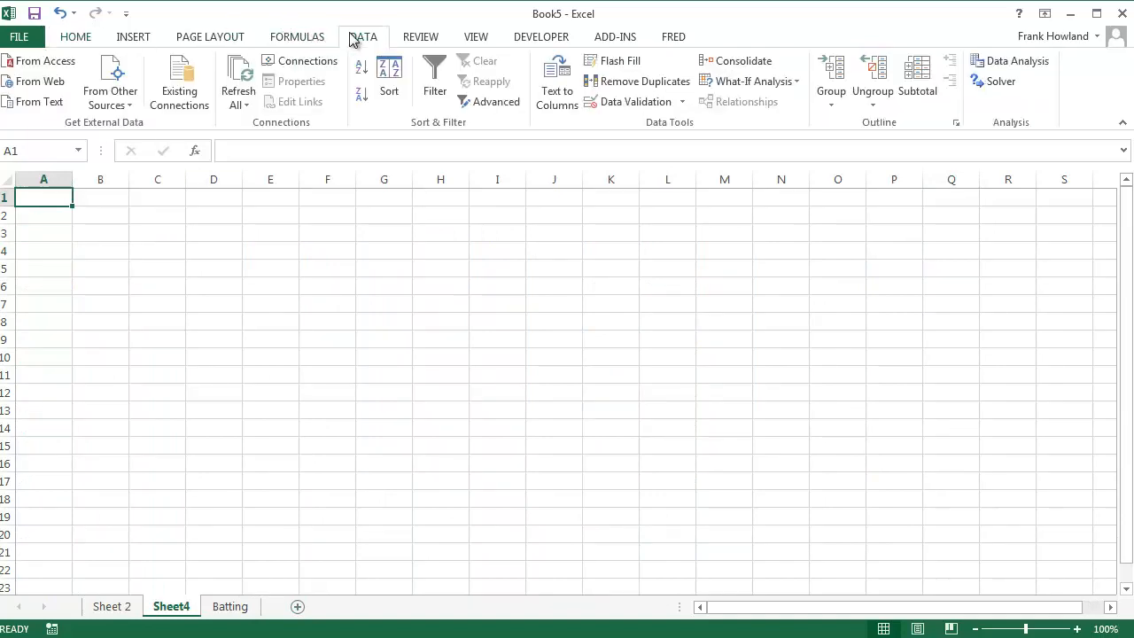
click(49, 61)
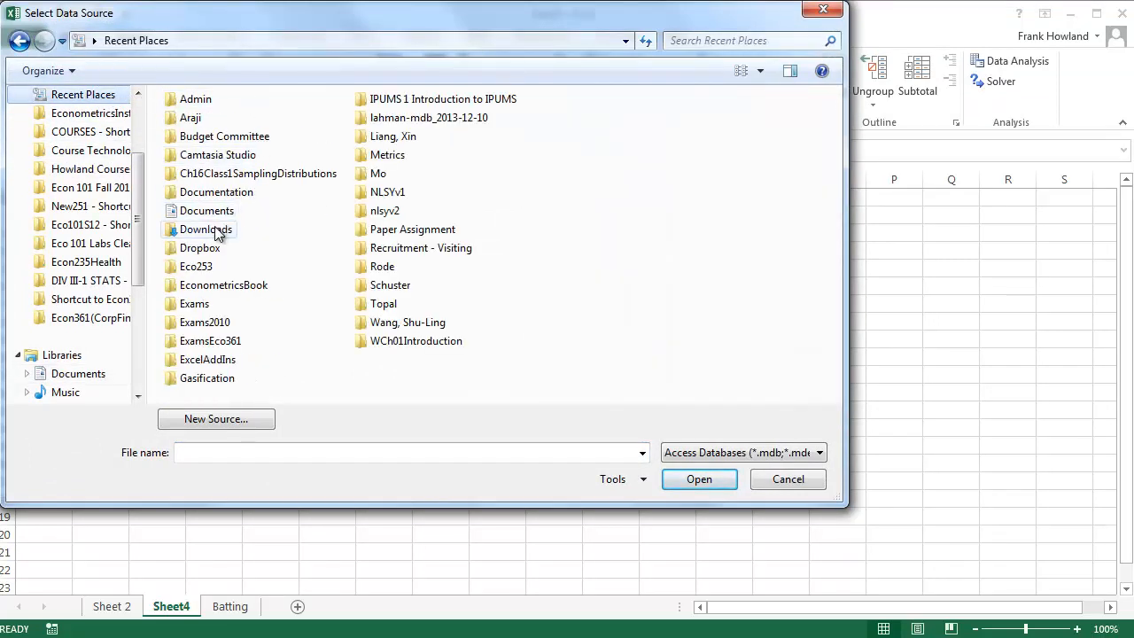
double_click(414, 119)
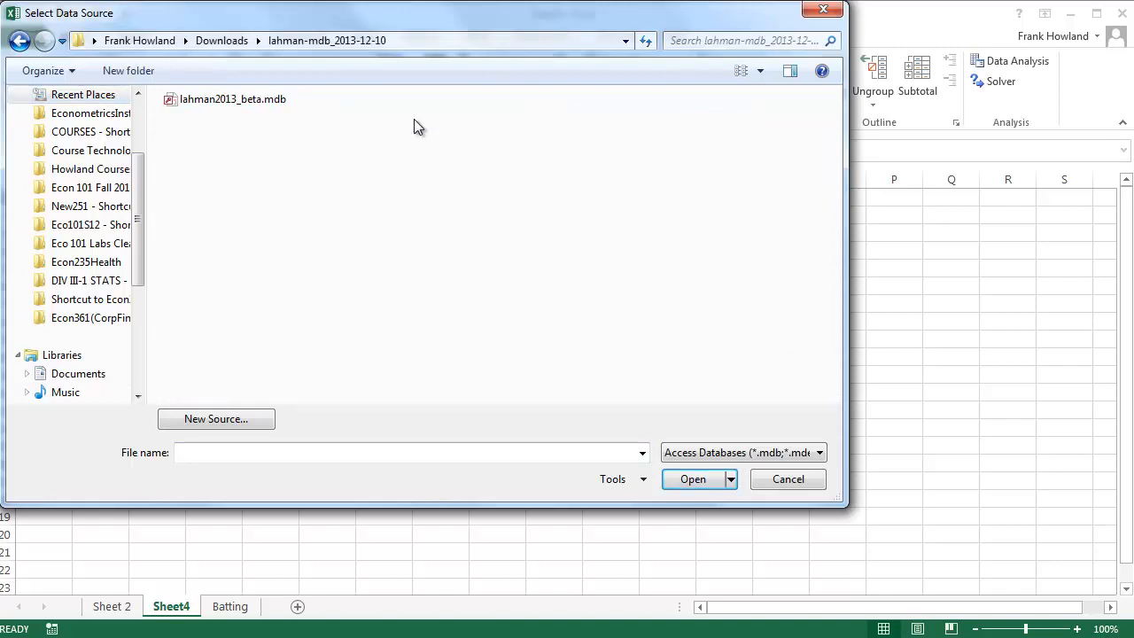
click(276, 103)
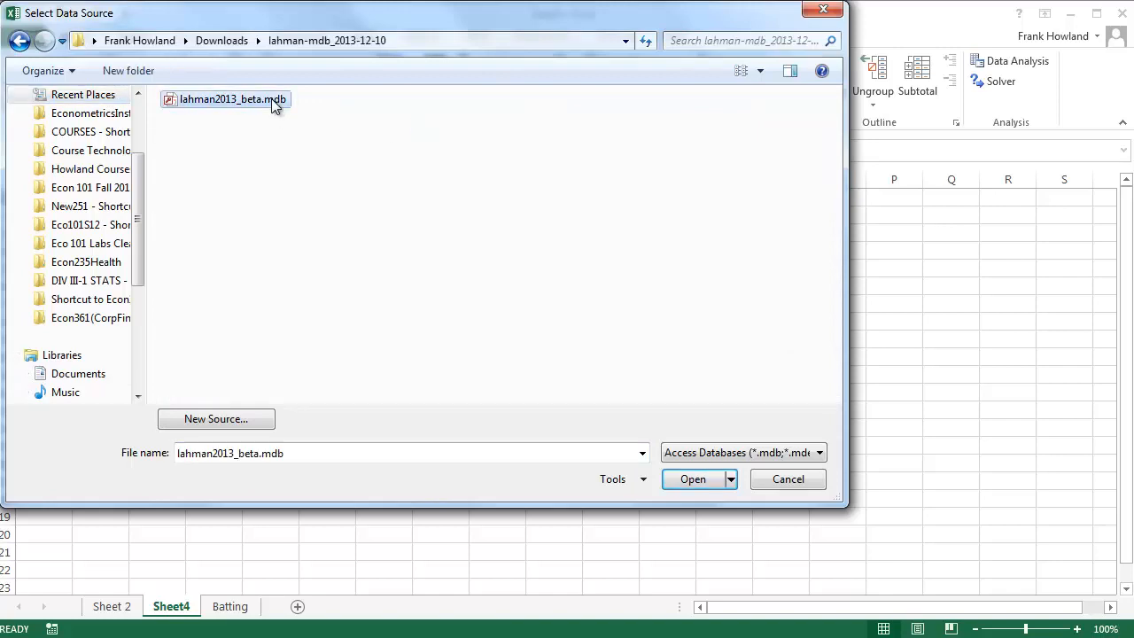
click(694, 479)
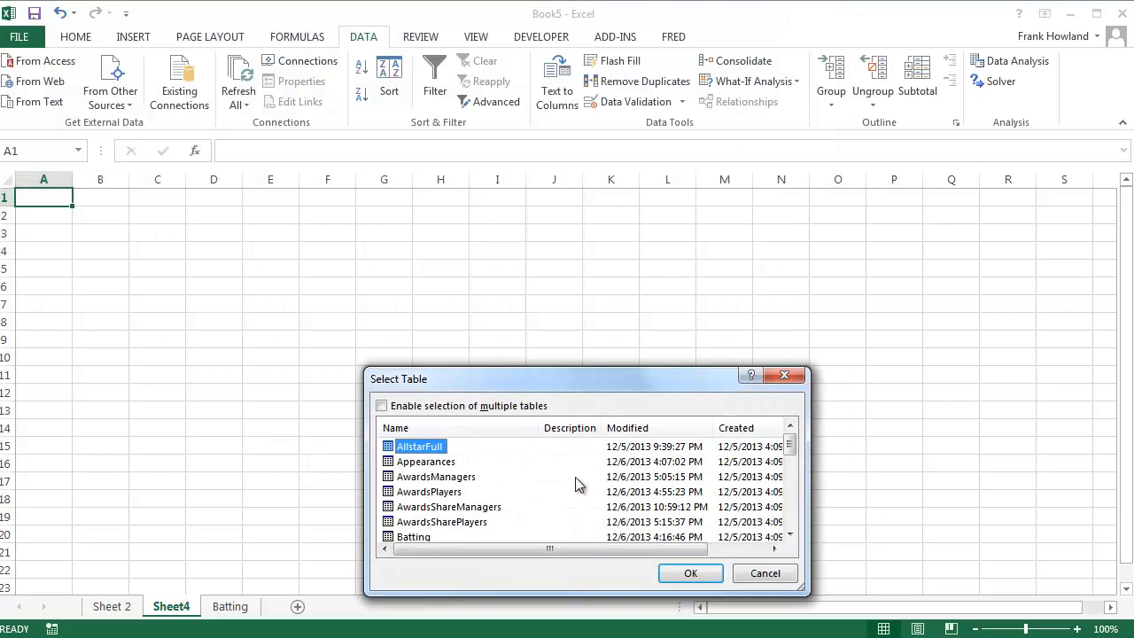
Import the Salaries table from the database as a table starting at A1 of the new sheet
drag(789, 448, 788, 494)
click(433, 523)
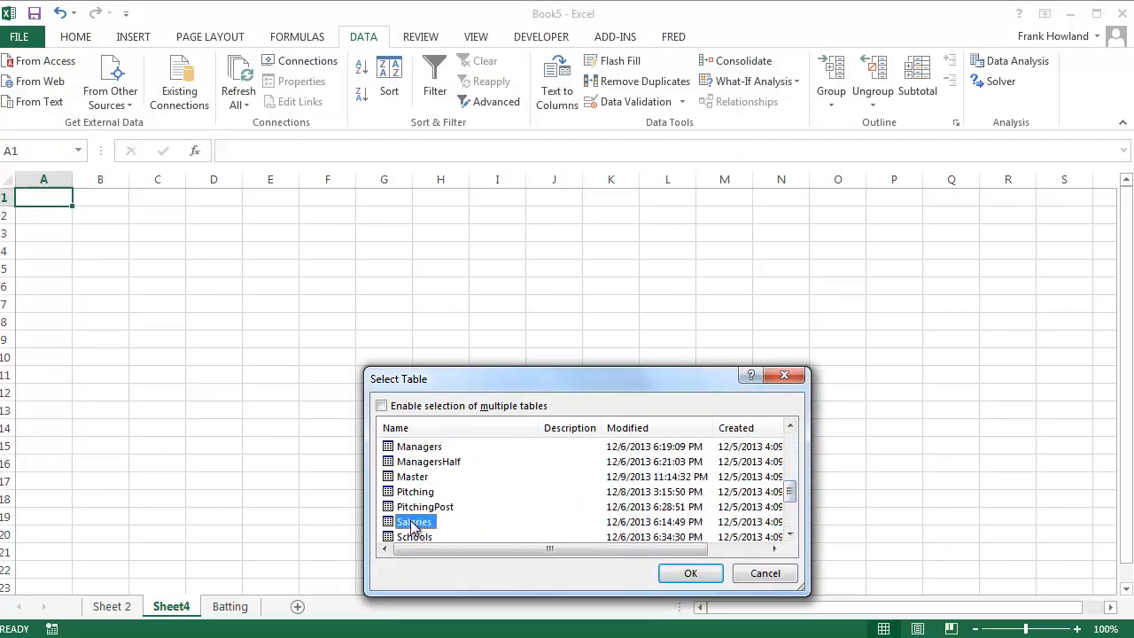
click(693, 573)
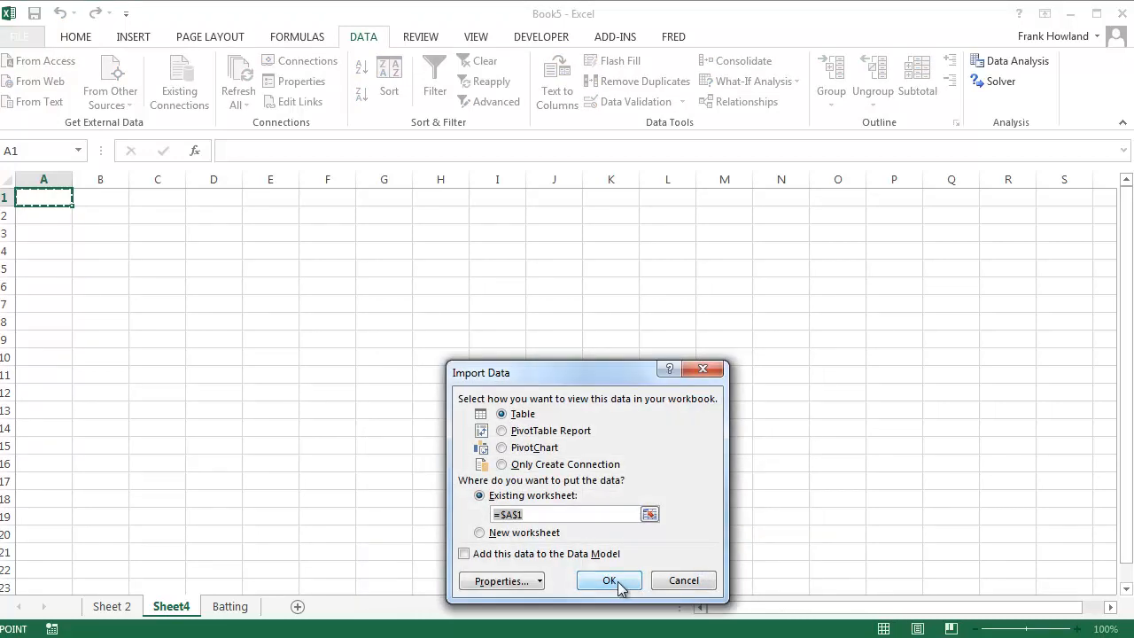
click(611, 581)
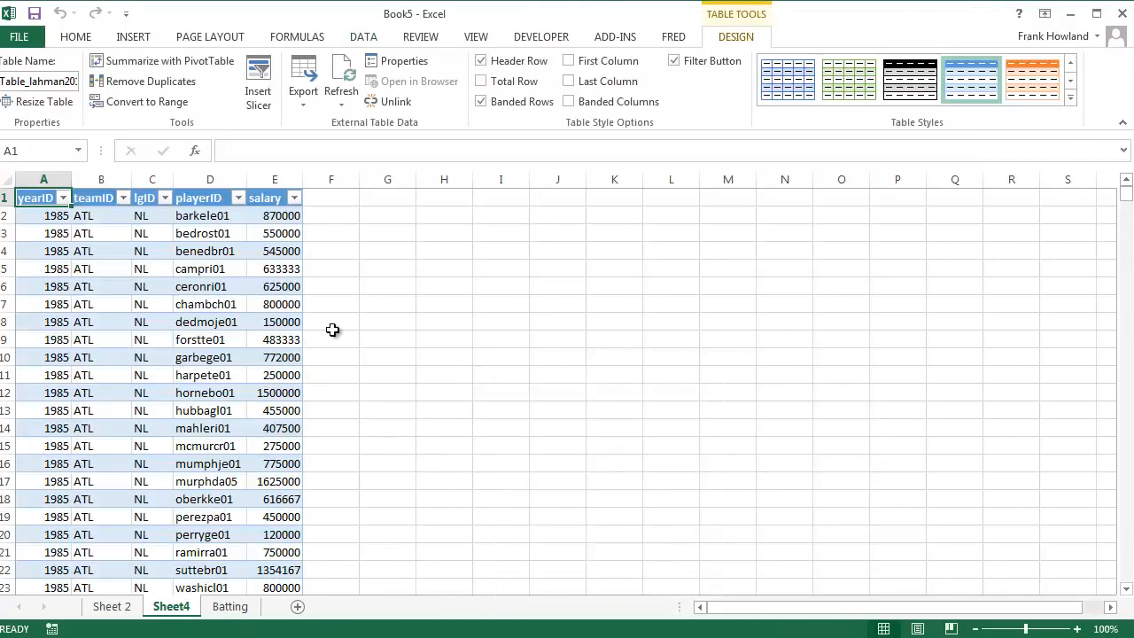
Look through the yearID column of the salaries table for the row where 2012 ends and 2013 begins
click(254, 272)
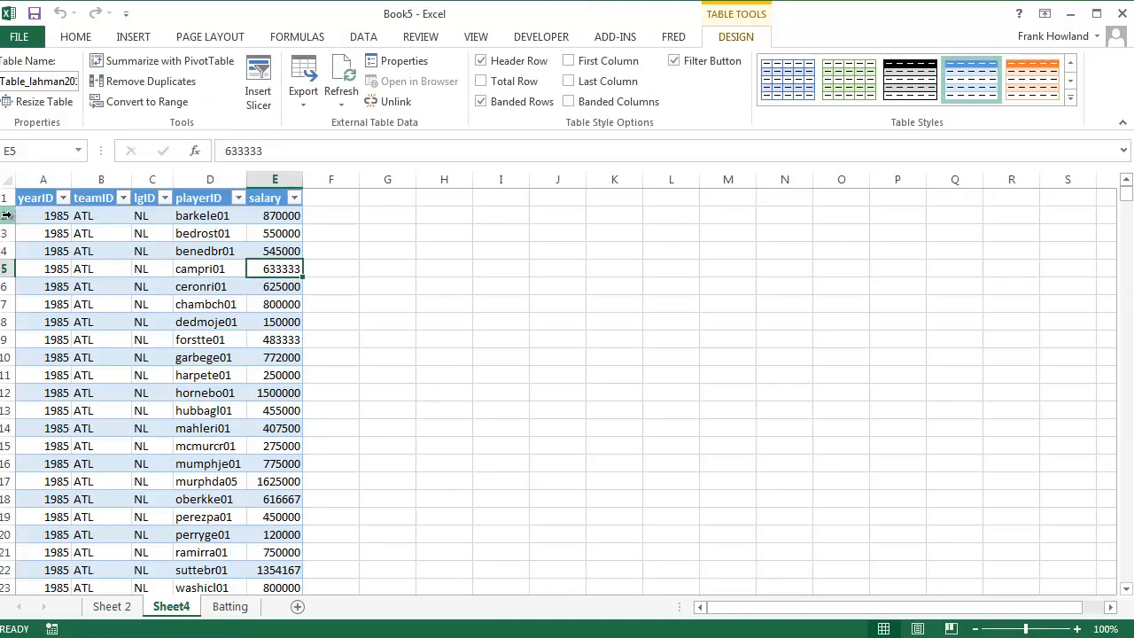
drag(7, 216, 8, 446)
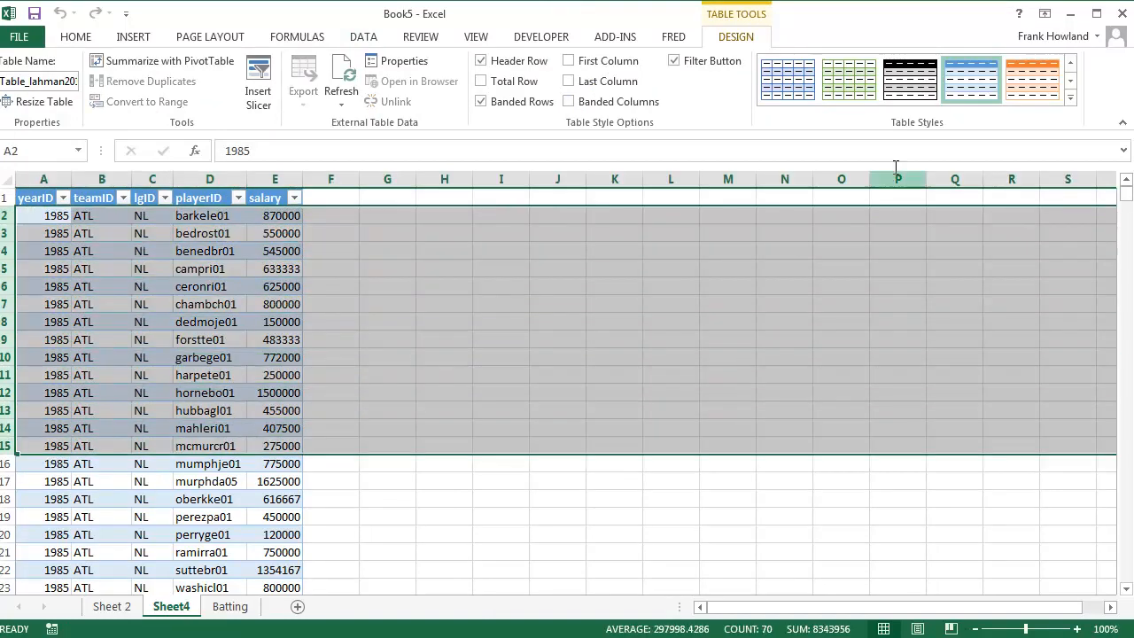
drag(1125, 194, 1110, 555)
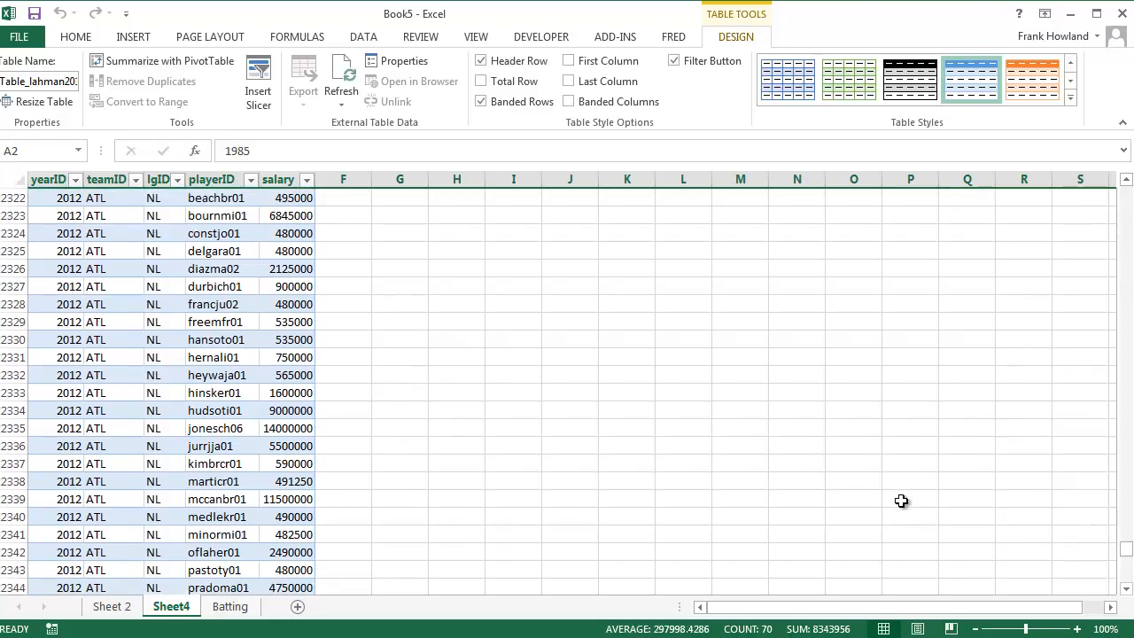
scroll(898, 499, down, 8)
scroll(910, 485, down, 6)
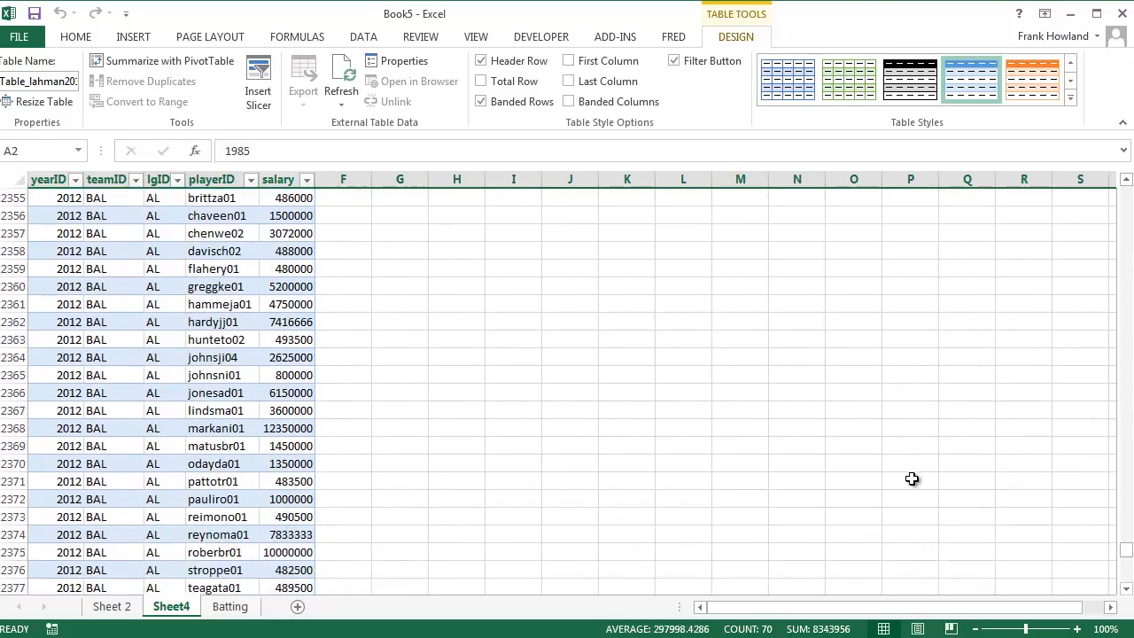
drag(1127, 556, 1127, 567)
scroll(884, 478, down, 20)
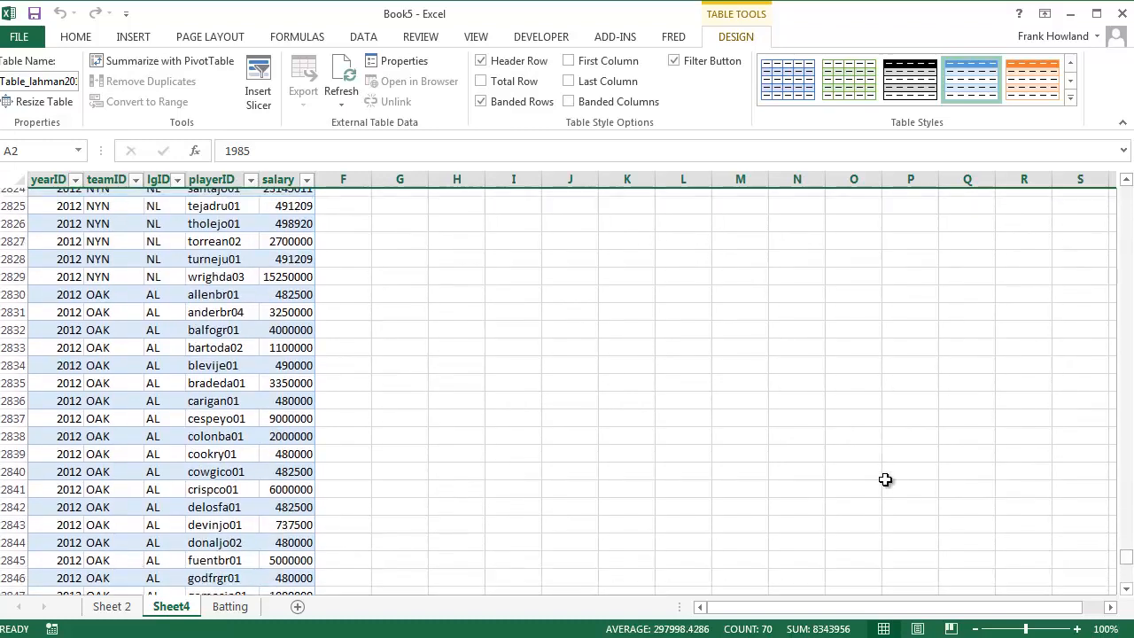
scroll(879, 422, down, 20)
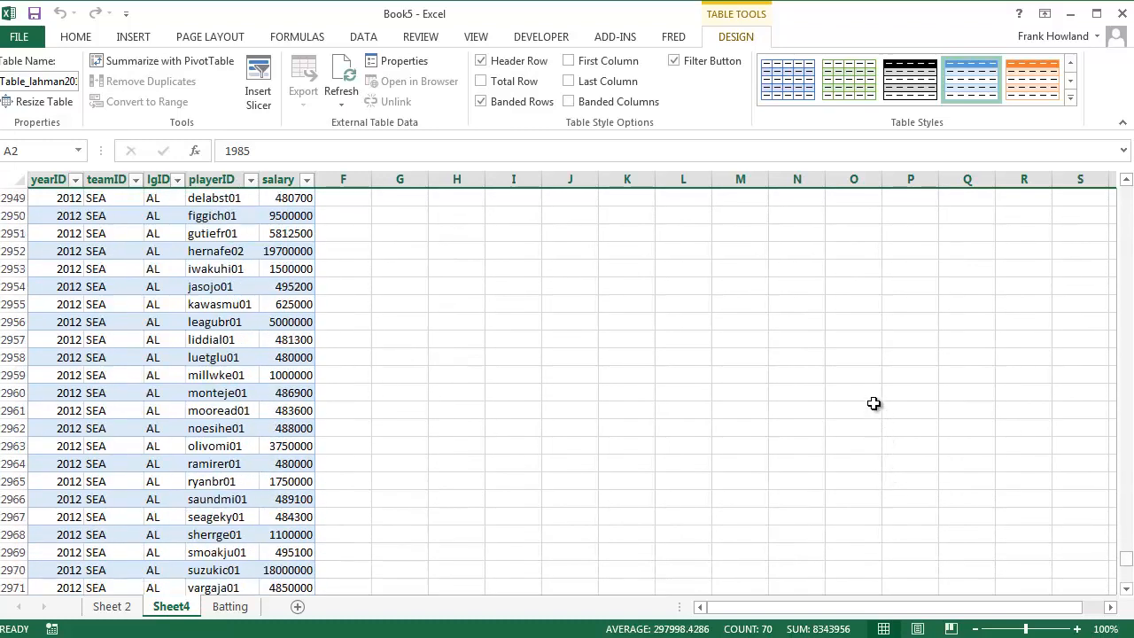
scroll(864, 378, down, 20)
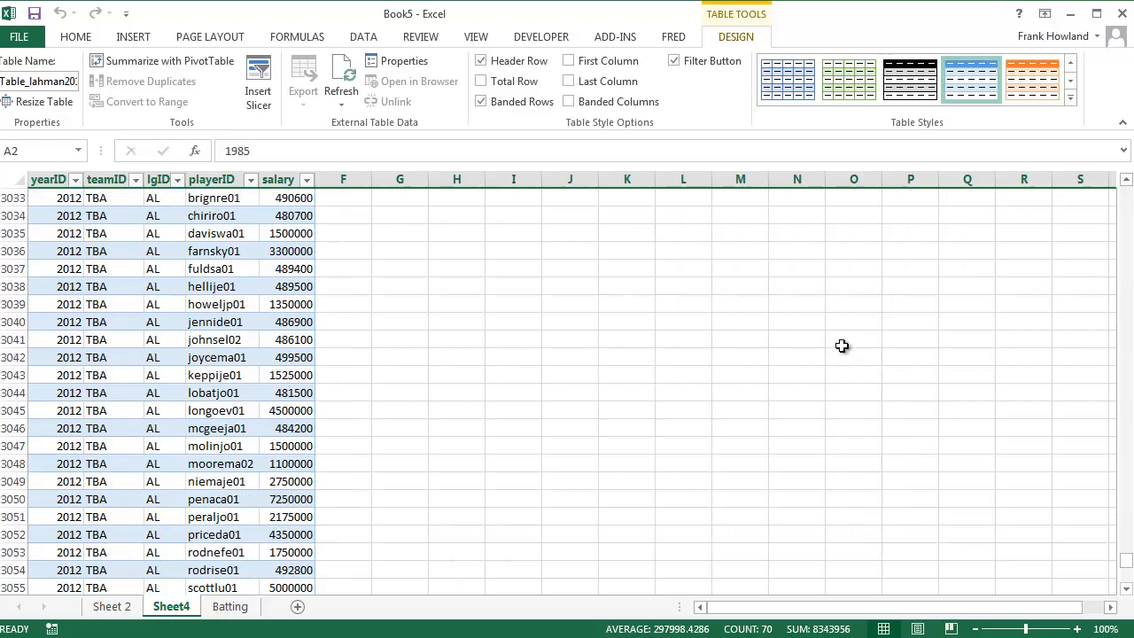
scroll(585, 241, down, 20)
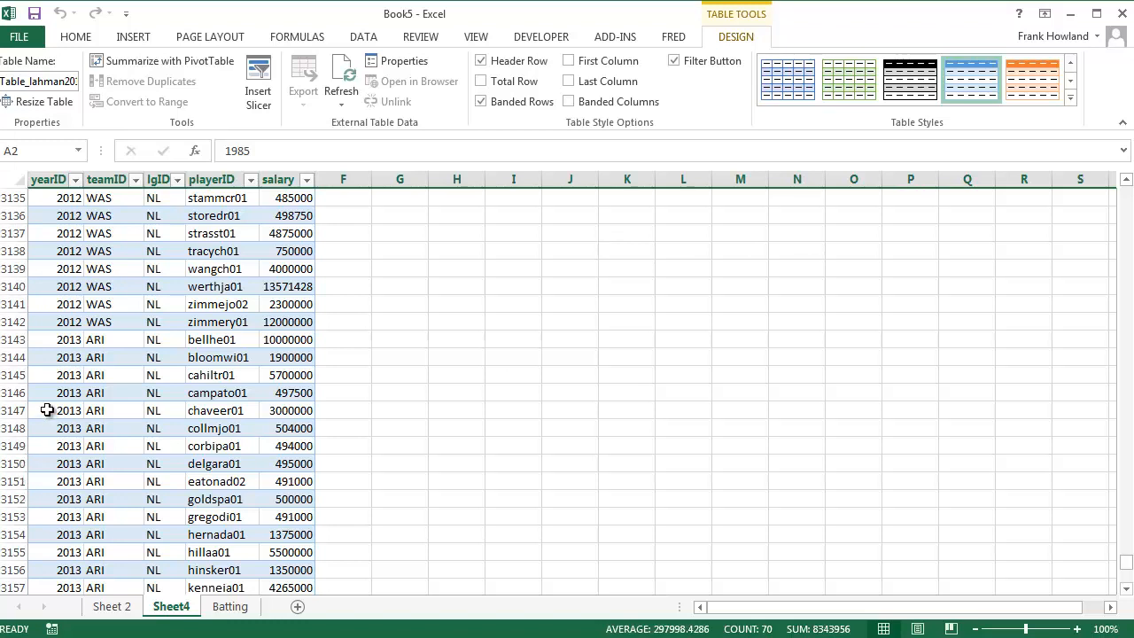
Delete all salary table rows for years before 2013, from row 2 through row 23142
drag(7, 325, 34, 18)
click(9, 331)
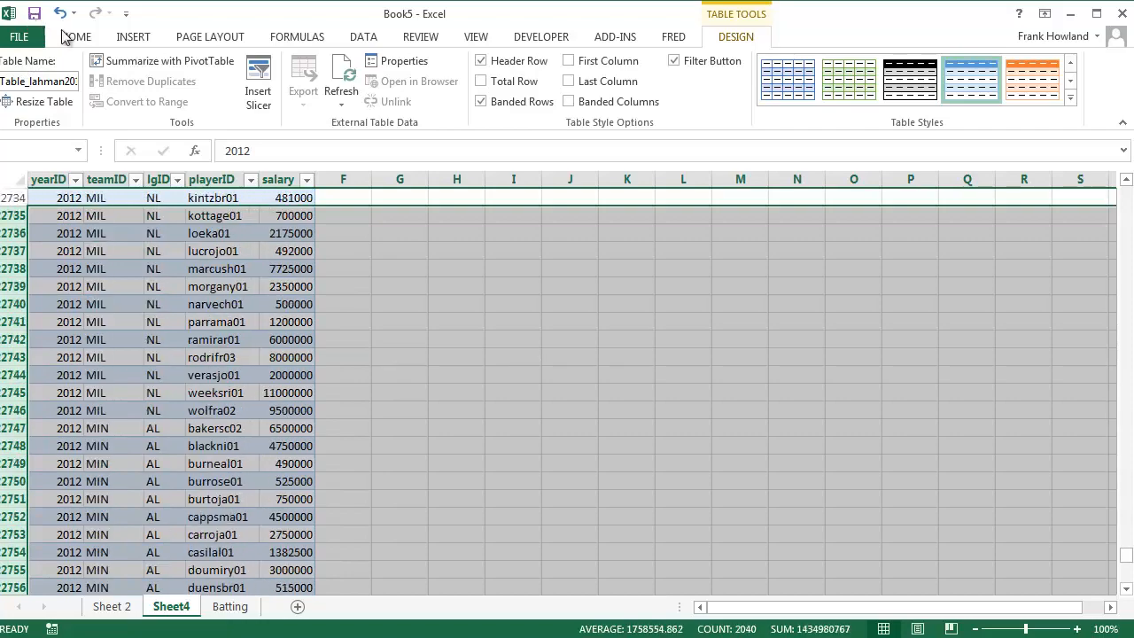
drag(1128, 555, 1129, 186)
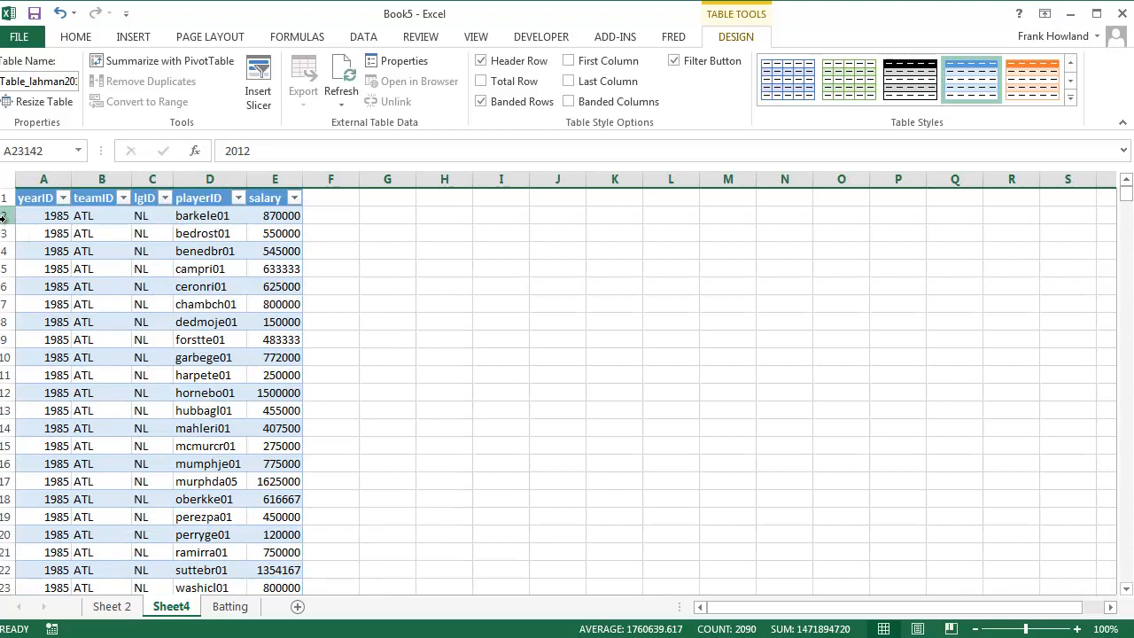
shift+click(2, 217)
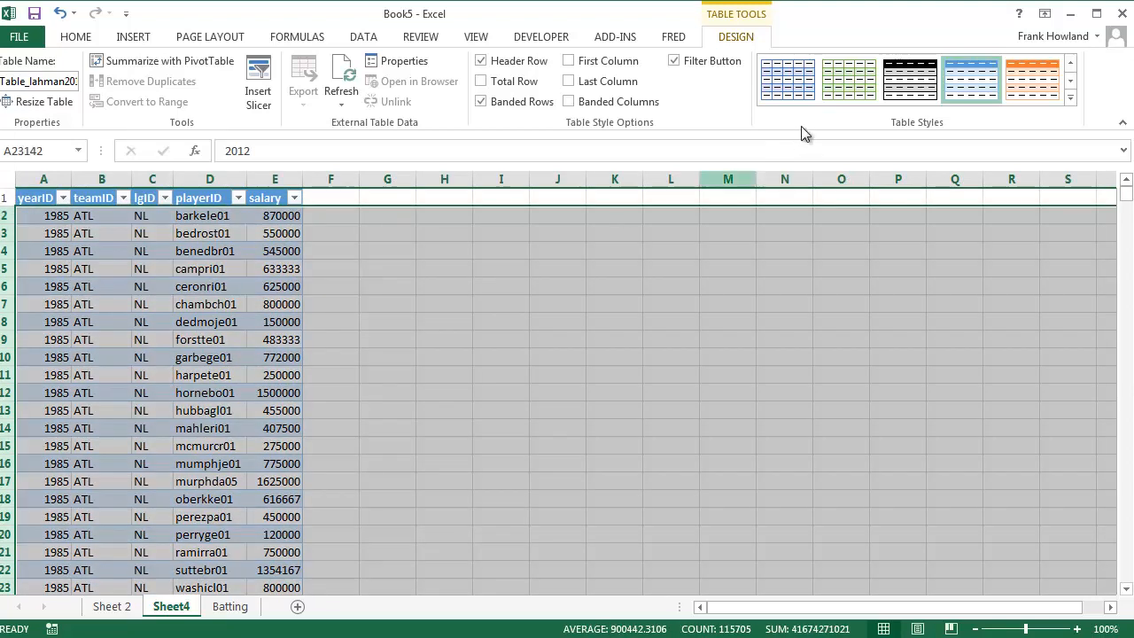
click(76, 42)
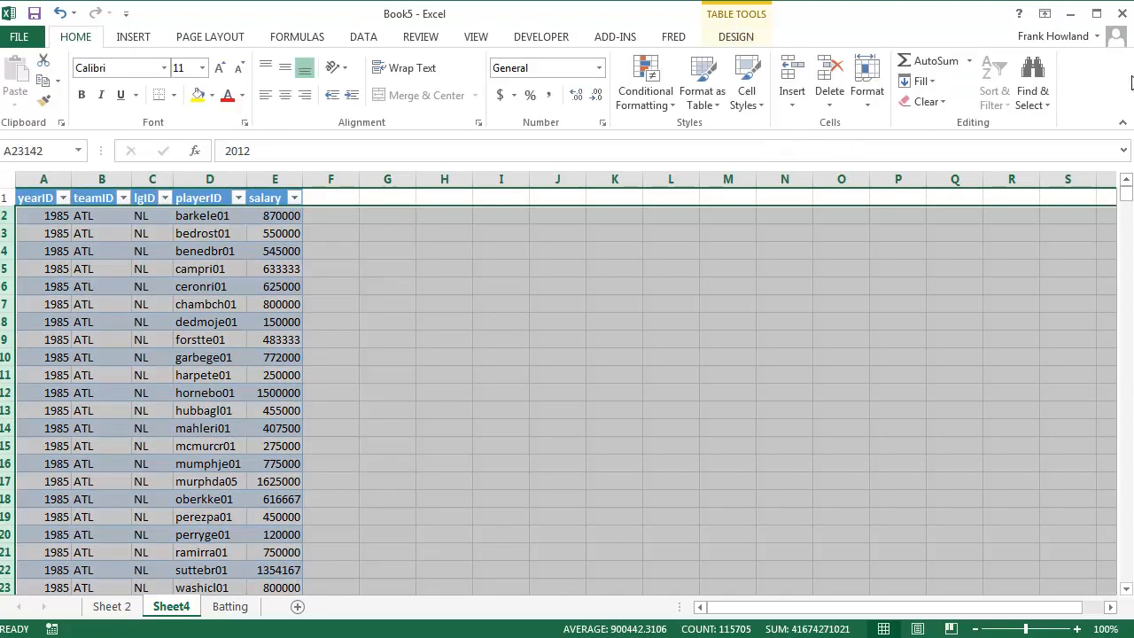
click(831, 85)
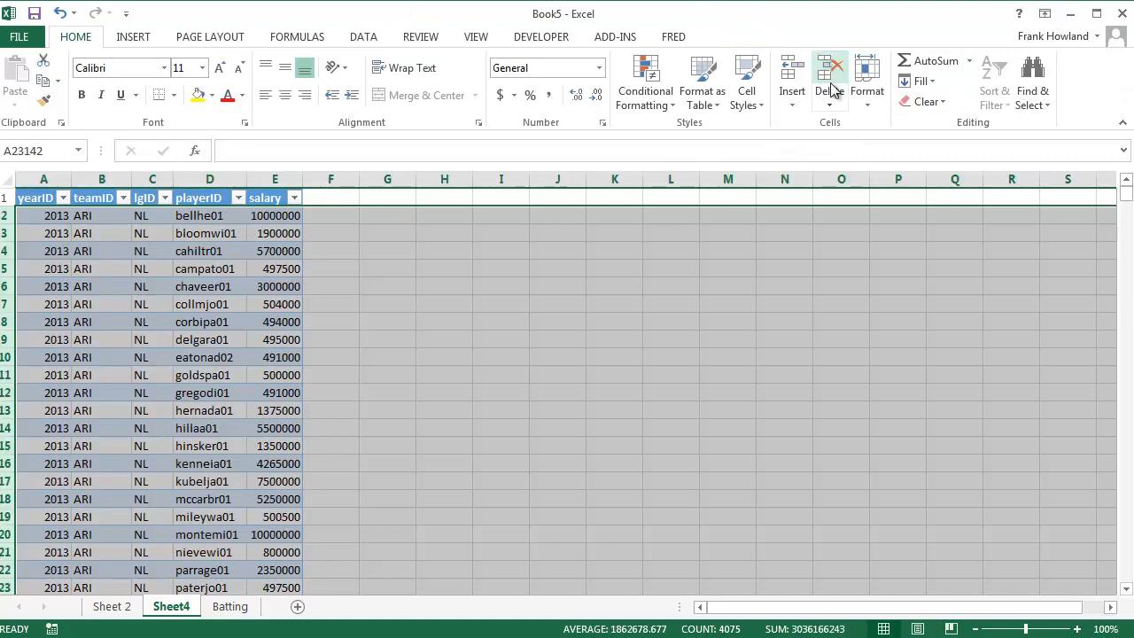
click(487, 406)
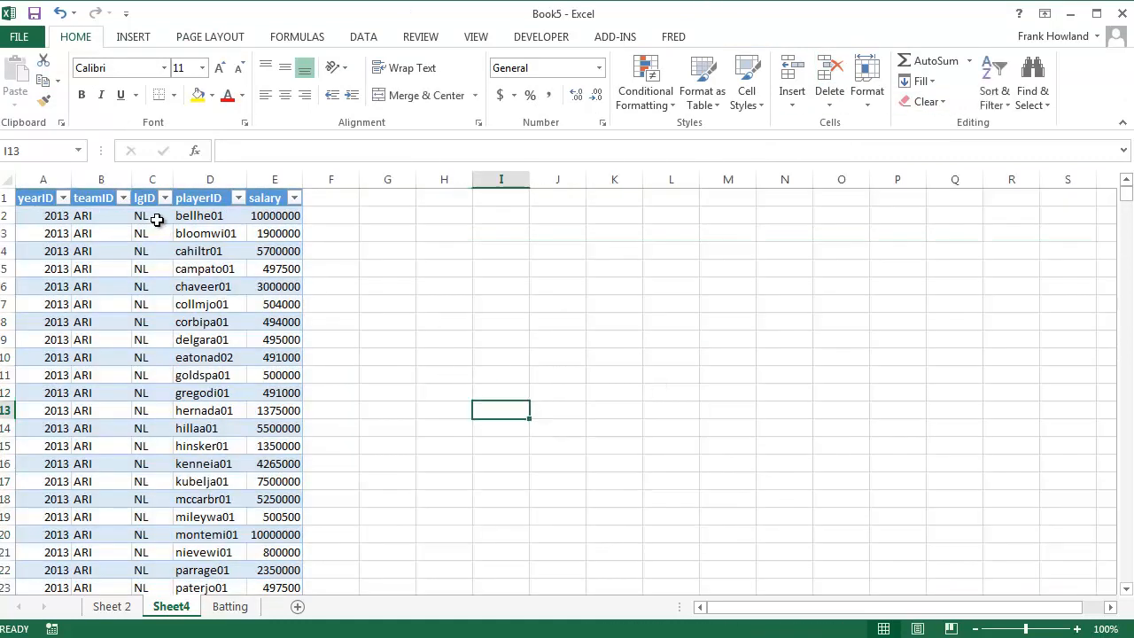
Name the playerID and salary data range, from D2 through E816, salaries2013
drag(190, 220, 275, 518)
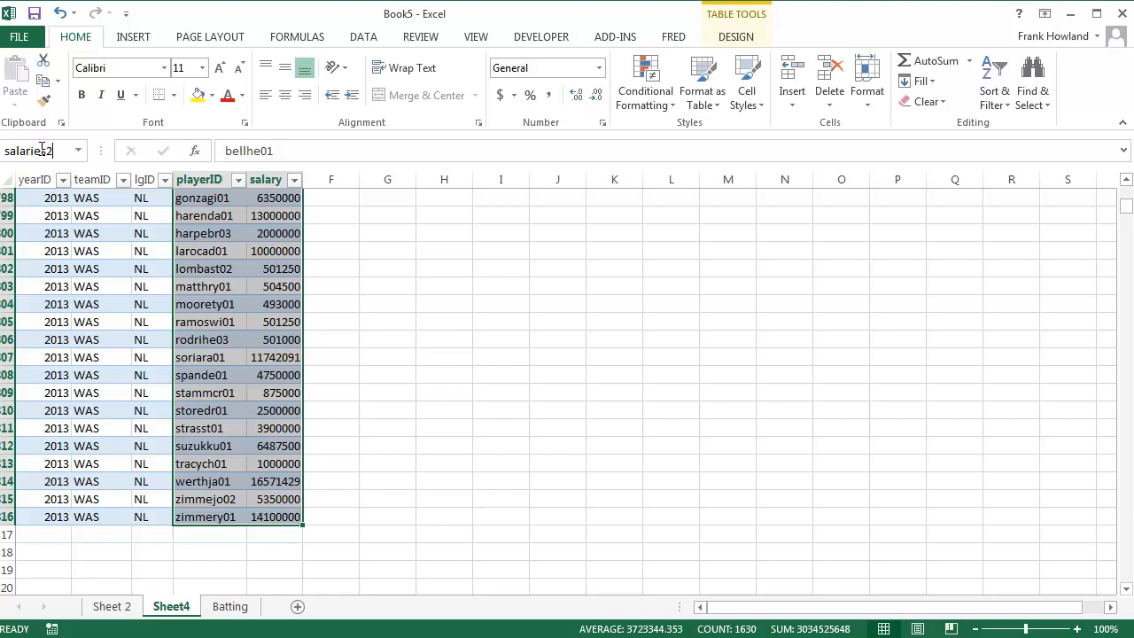
click(42, 149)
text(salaries2013)
key(Return)
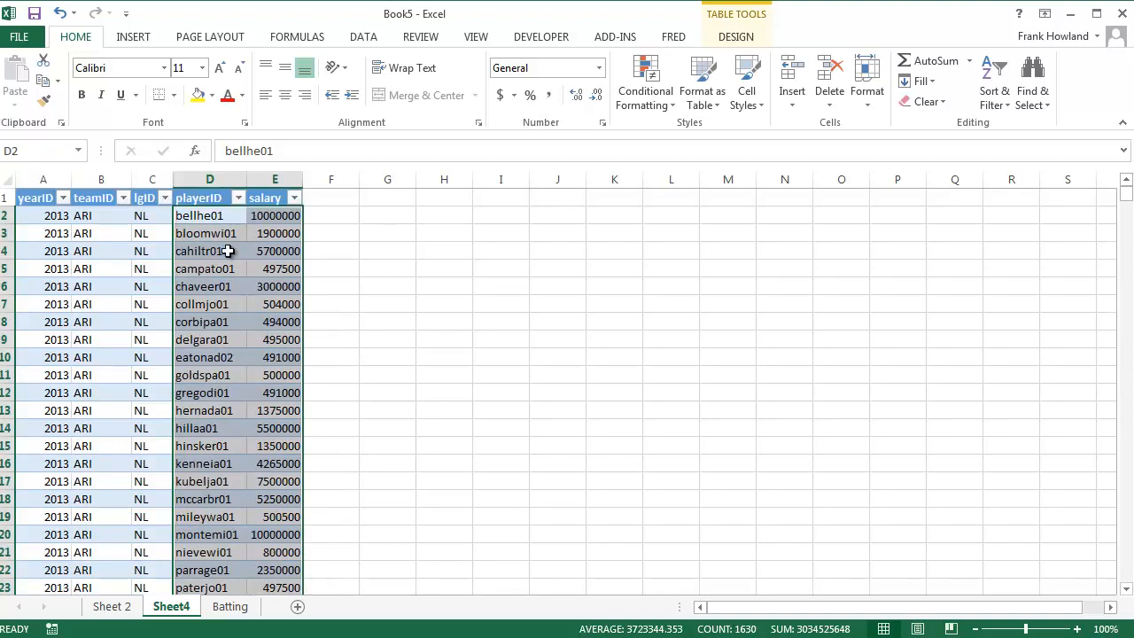
click(213, 217)
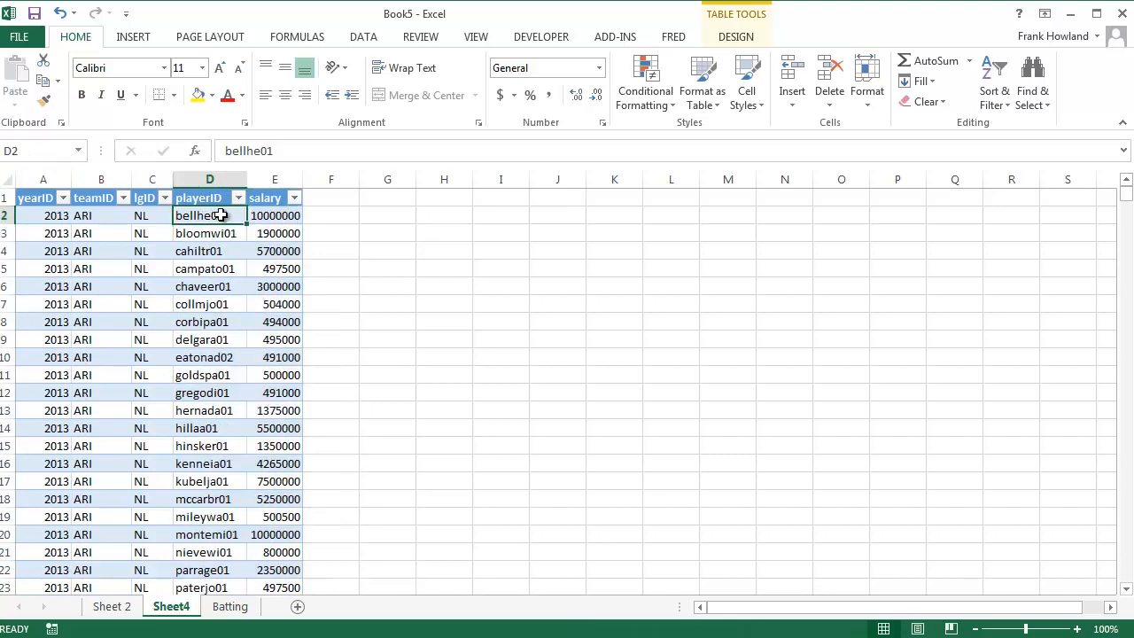
click(281, 216)
click(197, 215)
Rename the Sheet 2 worksheet as Analysis
click(110, 607)
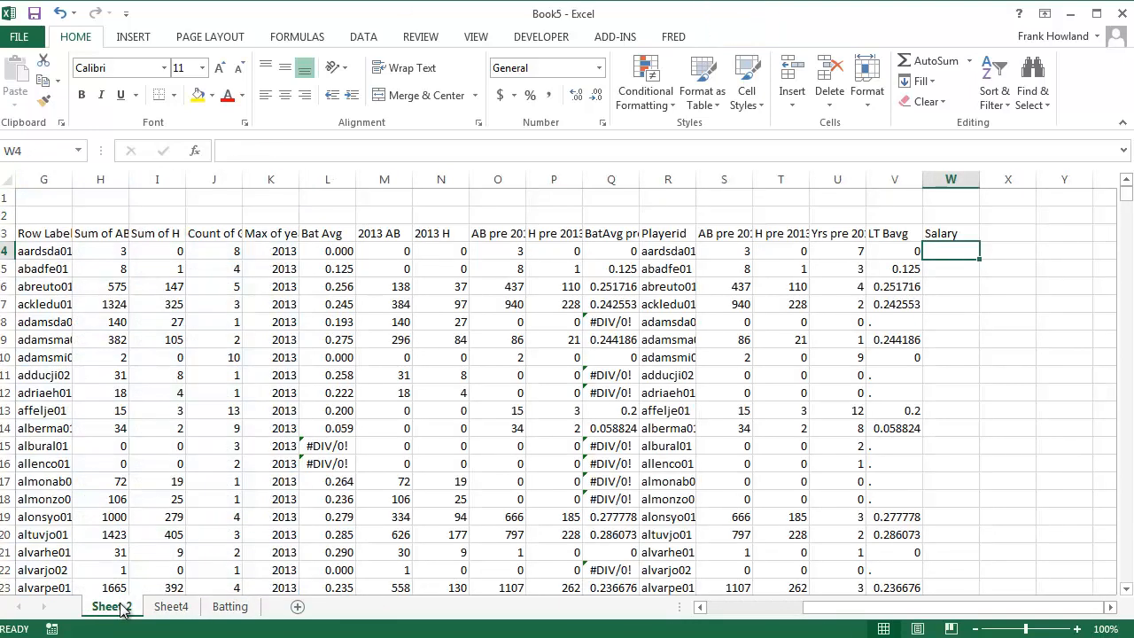
text(Analysis)
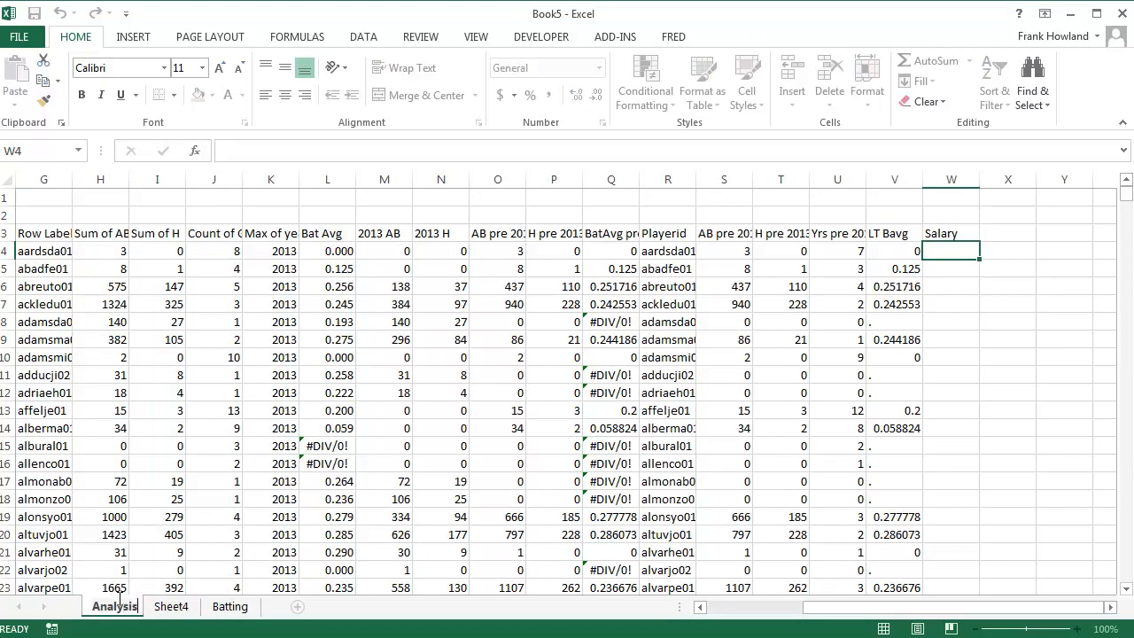
key(Return)
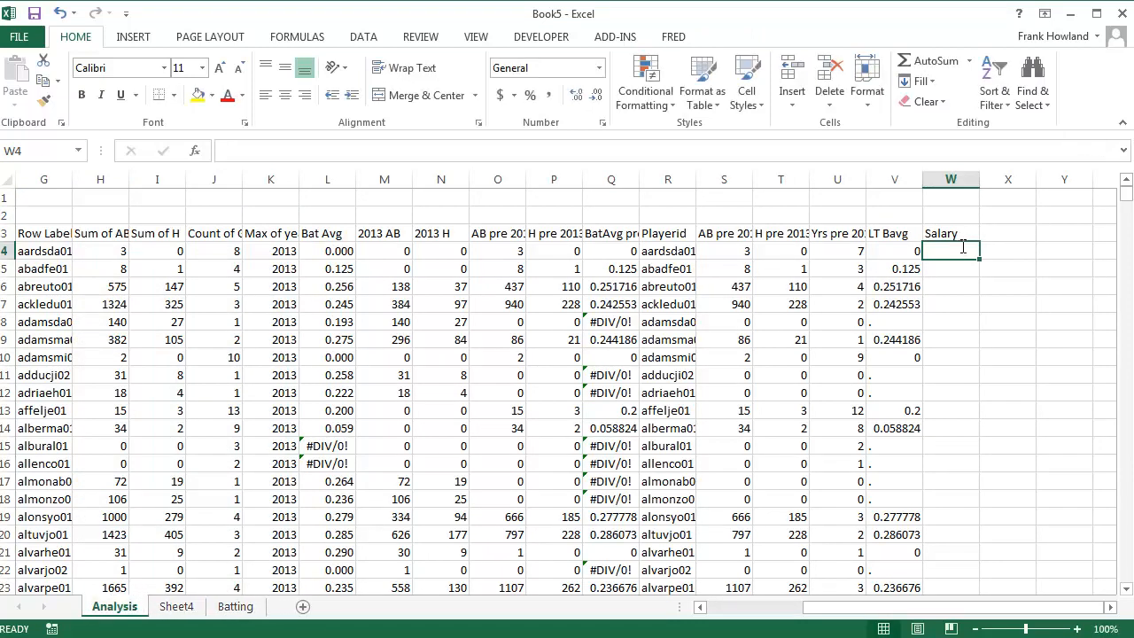
Enter =vlookup(R4,salaries2013,2,false) in W4 and fill it down the Salary column
text(=vlook)
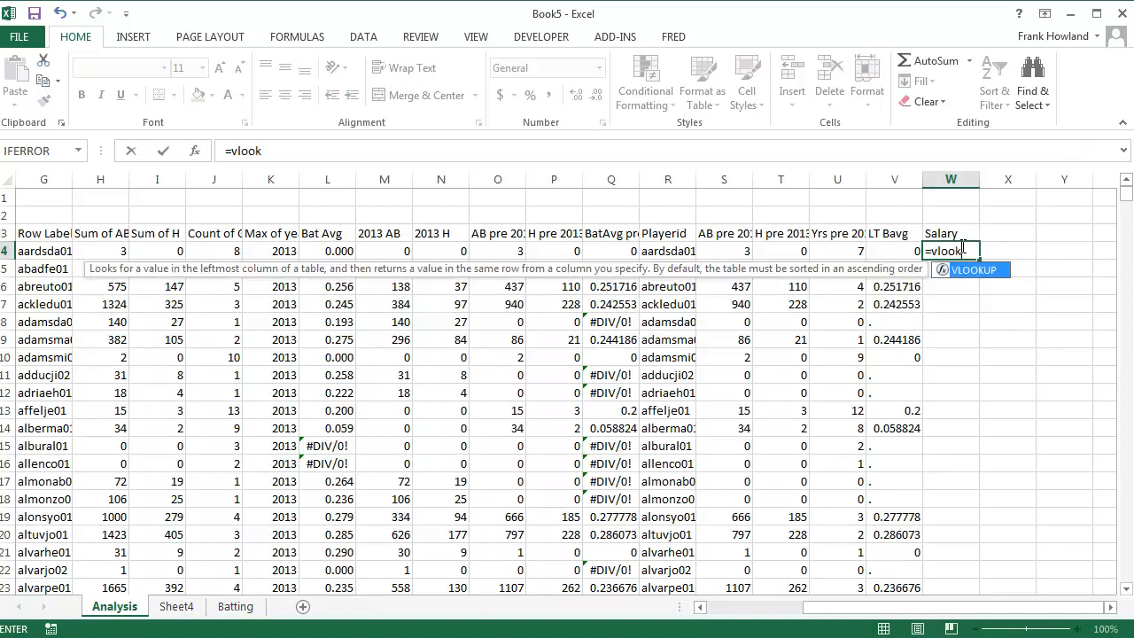
text(up()
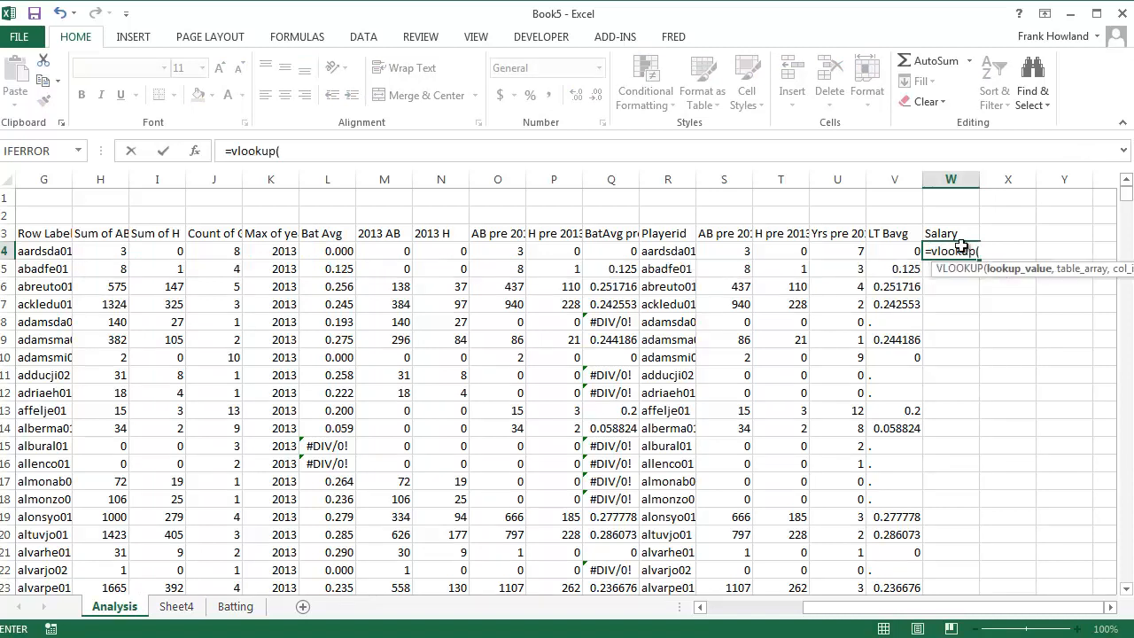
click(669, 251)
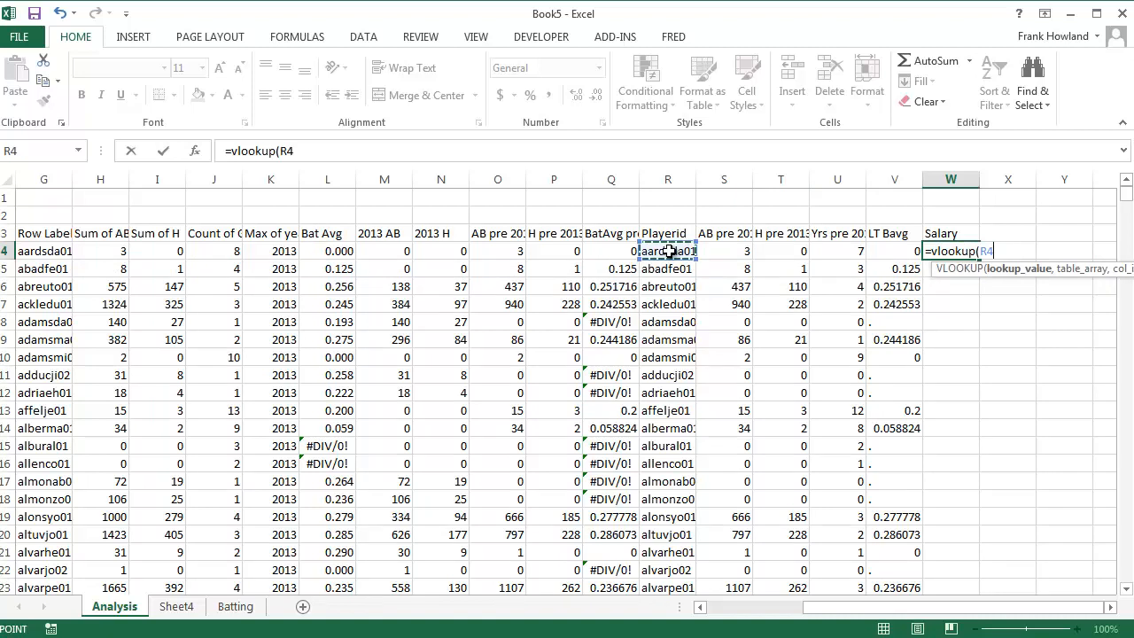
text(,)
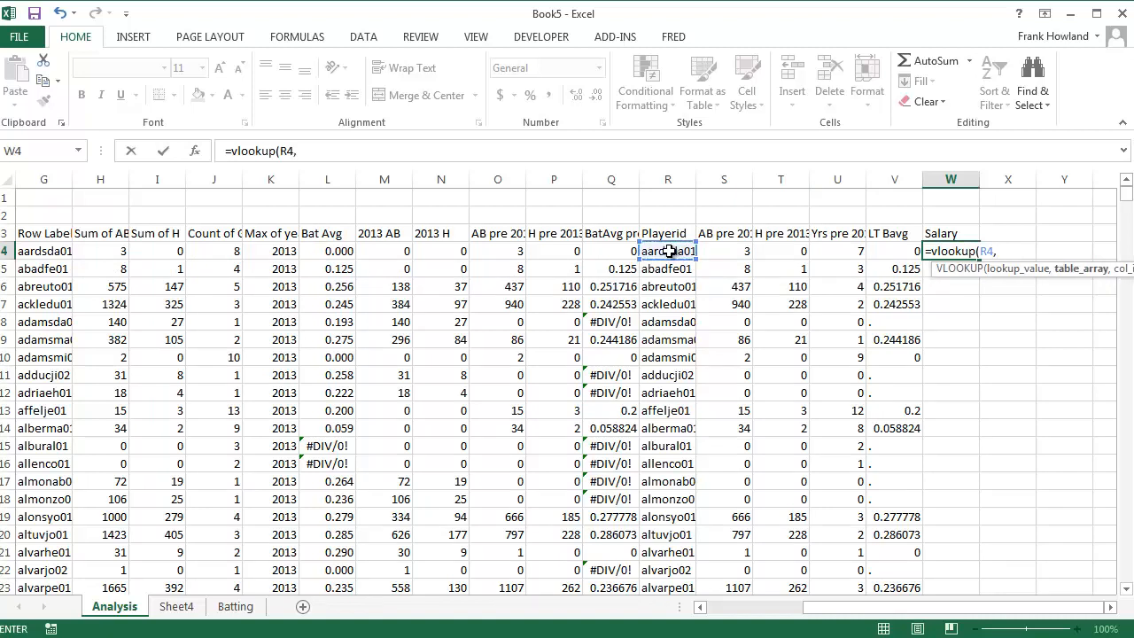
text(Sal)
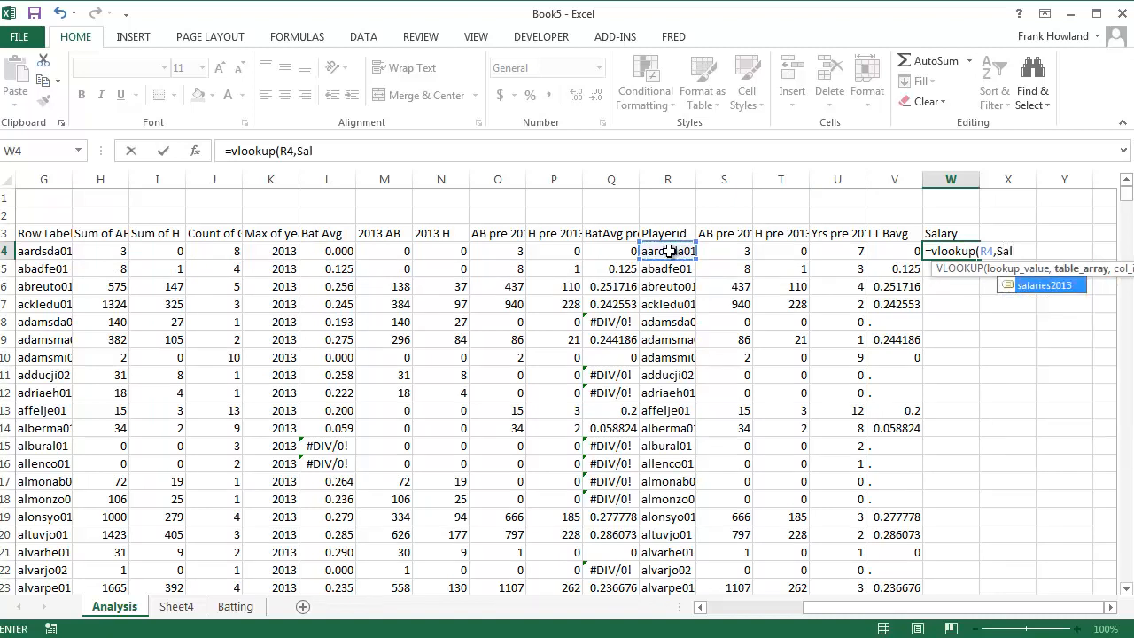
key(Tab)
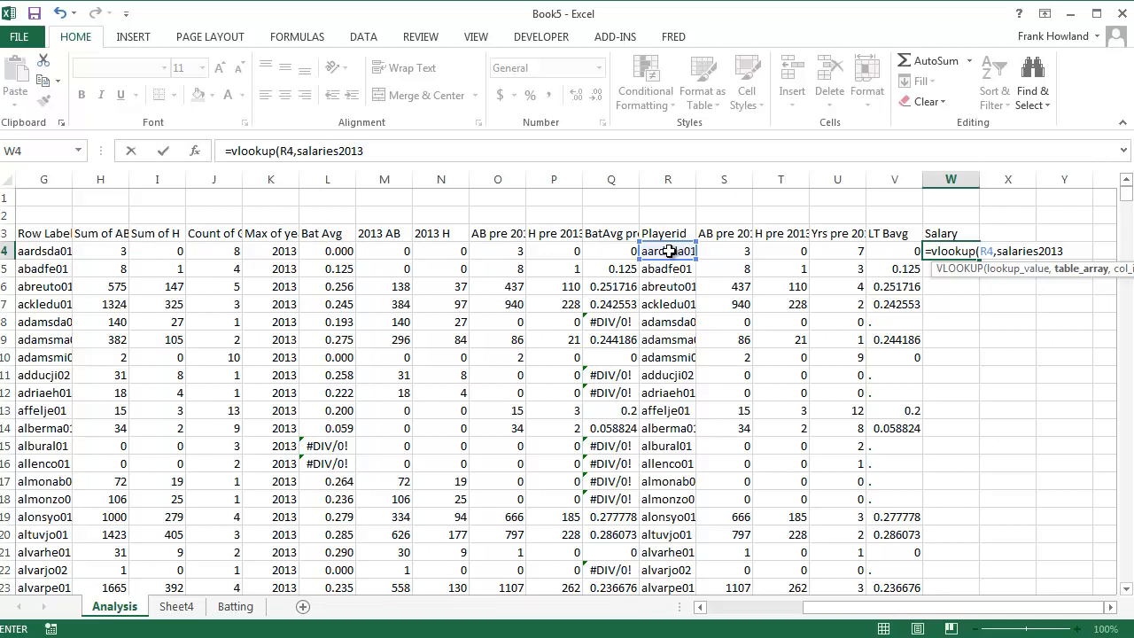
text(,2,fals)
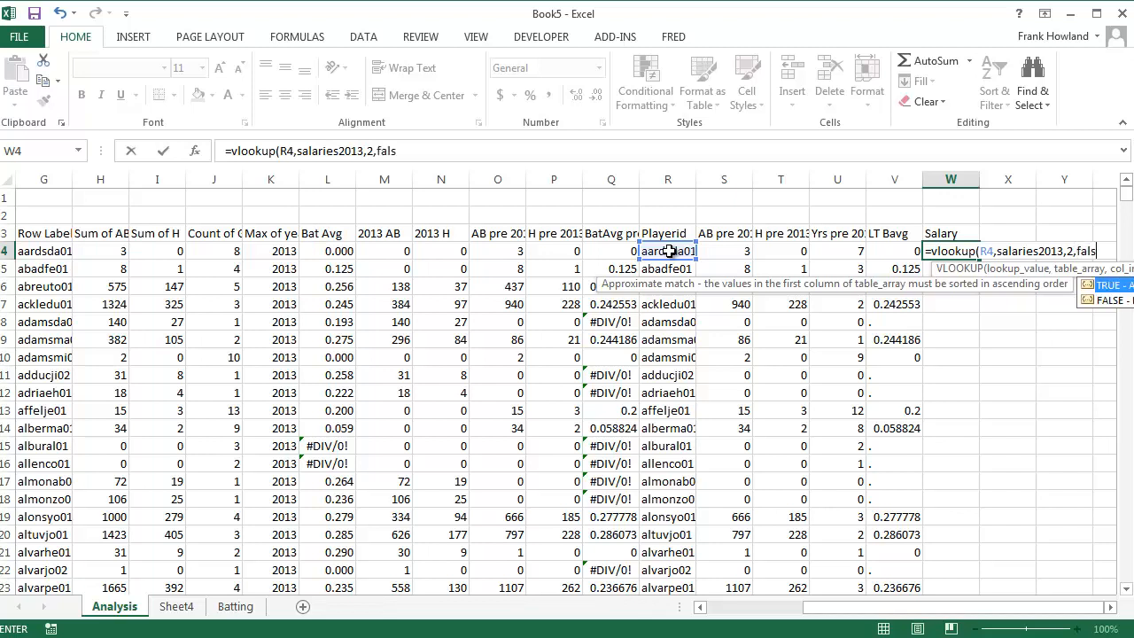
text(e))
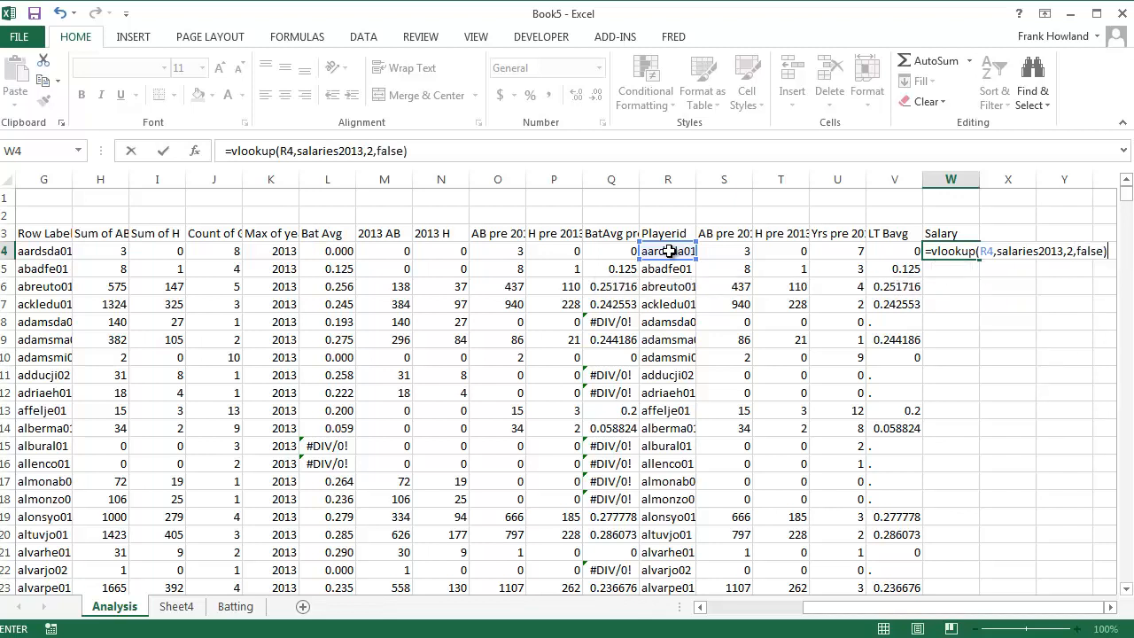
key(Return)
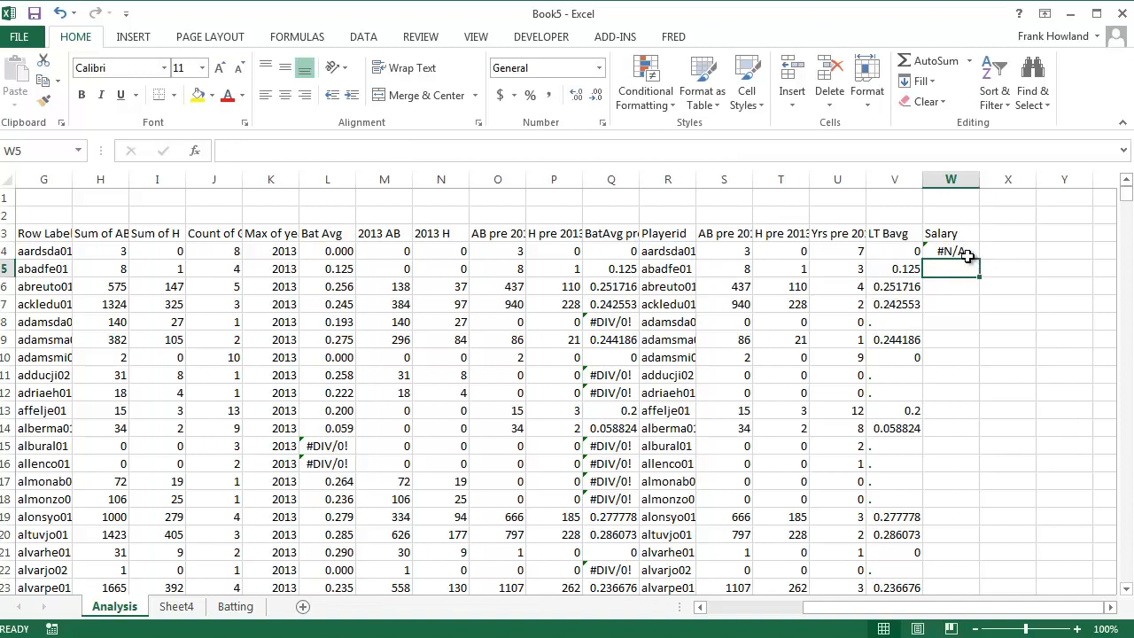
click(970, 256)
double_click(979, 258)
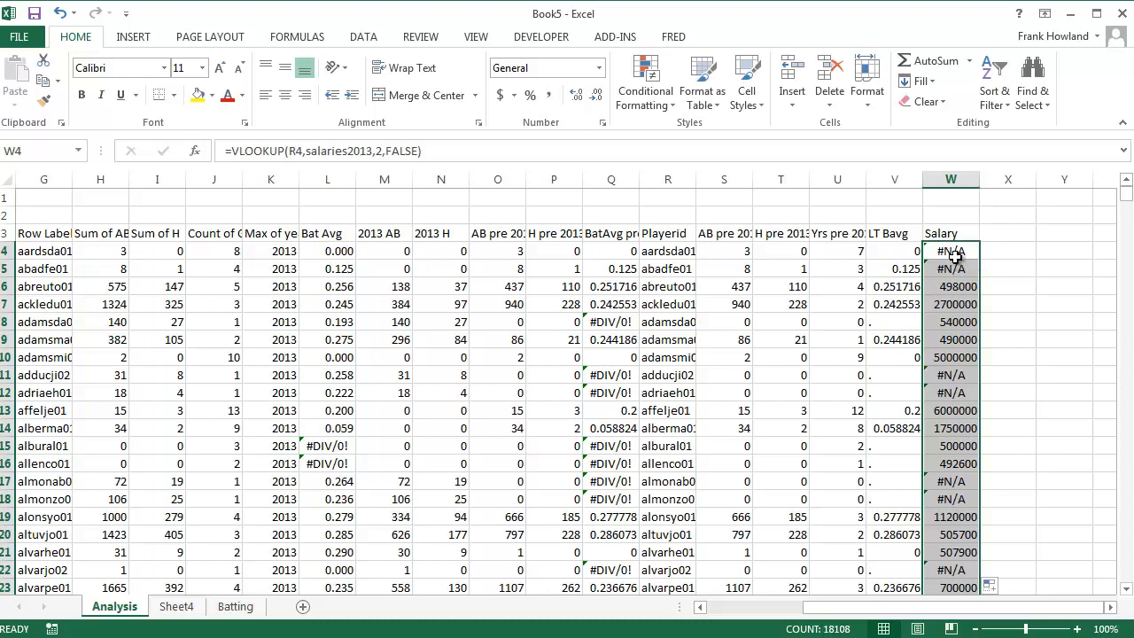
Edit the W4 formula to =if(iserror(VLOOKUP(R4,salaries2013,2,FALSE)),".",VLOOKUP(R4,salaries2013,2,FALSE)) so failed lookups return a period
click(952, 251)
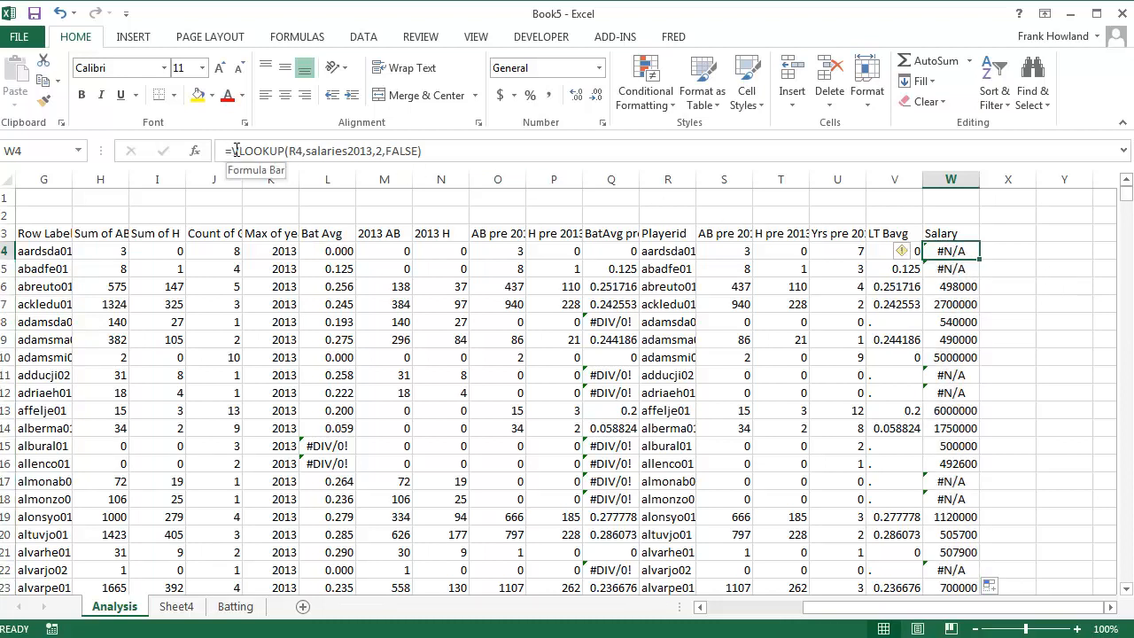
click(233, 151)
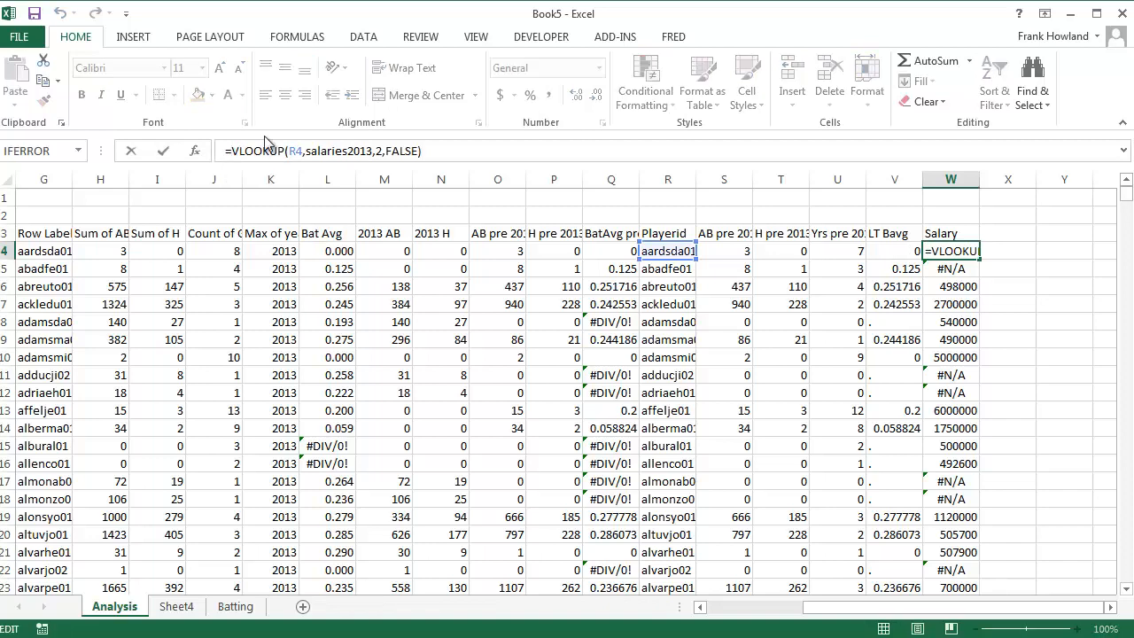
text(if(iserror)
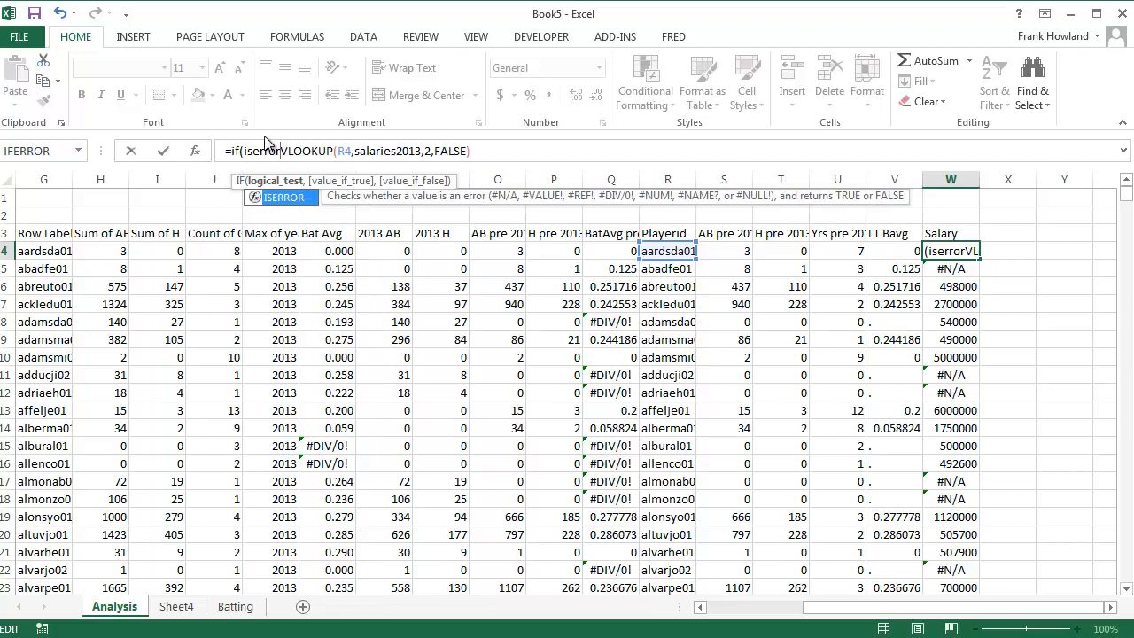
text(()
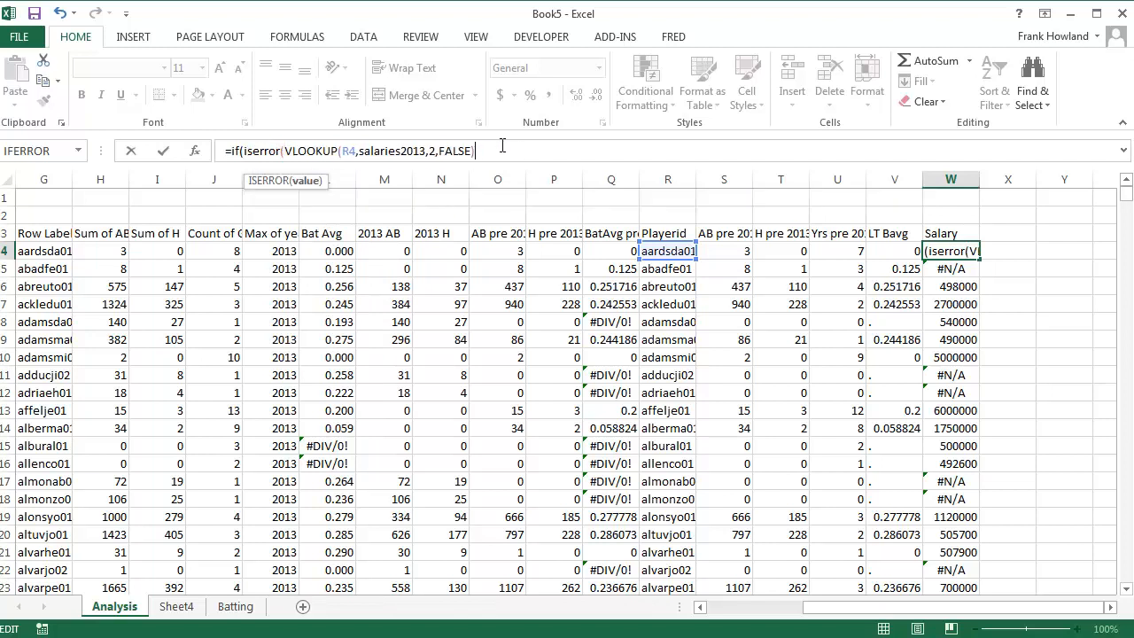
text(),")
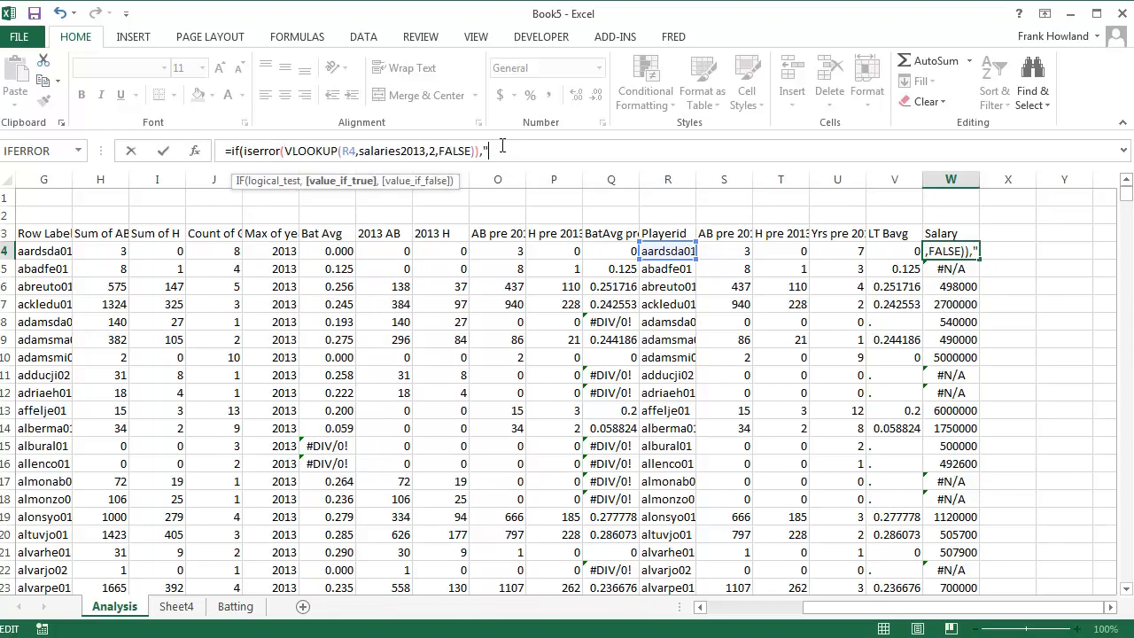
text(.",)
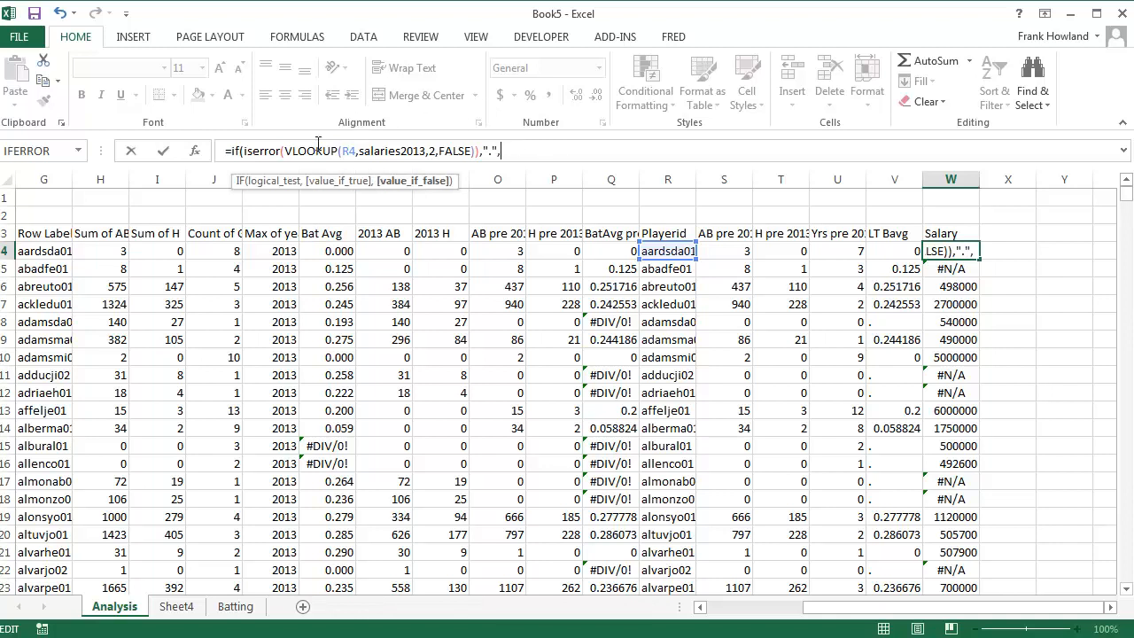
drag(289, 150, 479, 151)
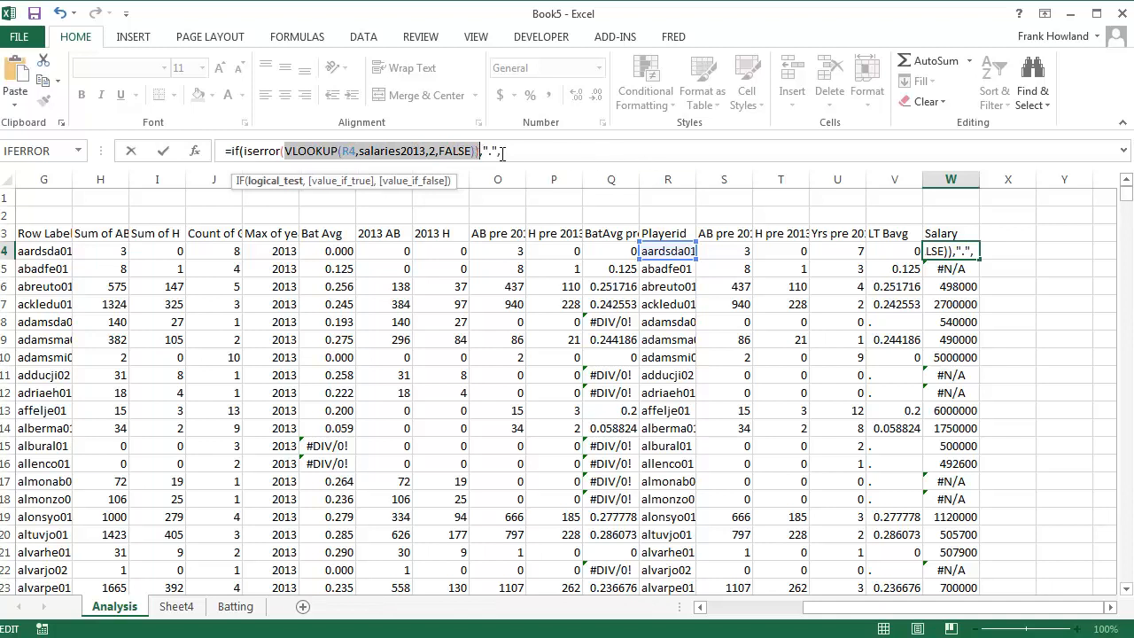
click(519, 150)
key(ctrl+v)
text())
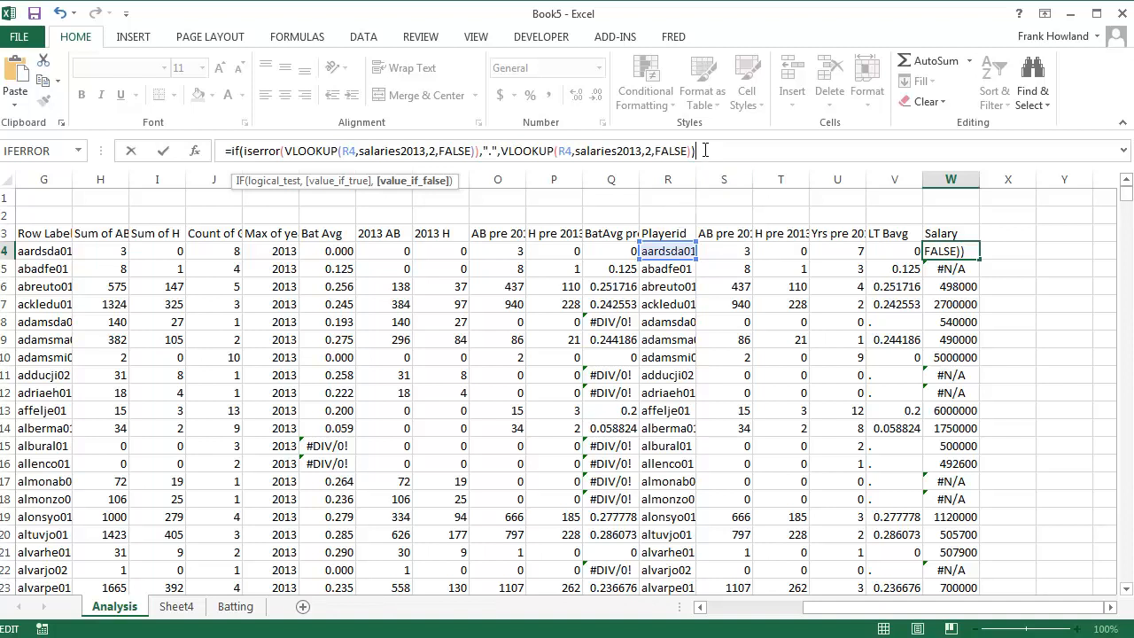
Try to commit the W4 formula with one closing parenthesis removed after the first VLOOKUP
click(479, 150)
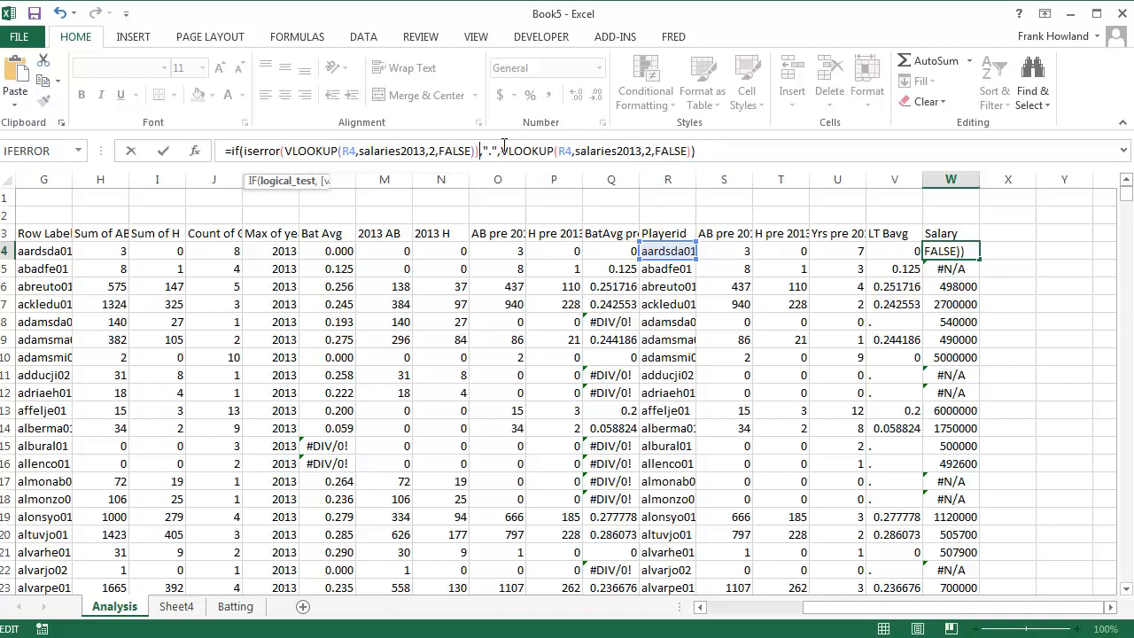
key(BackSpace)
key(Return)
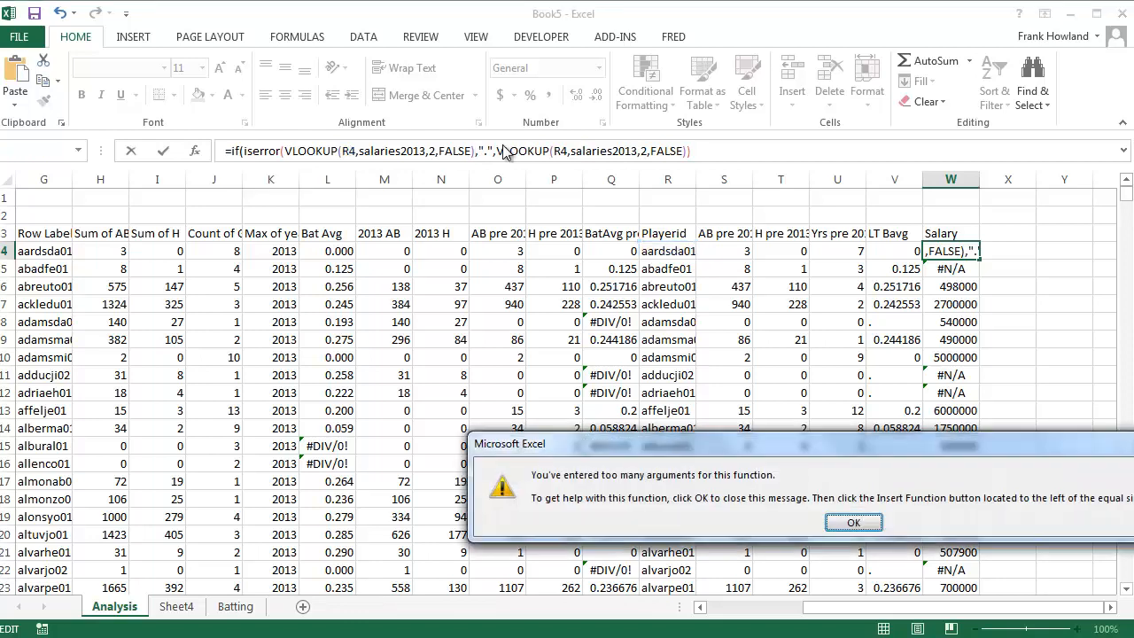
click(846, 523)
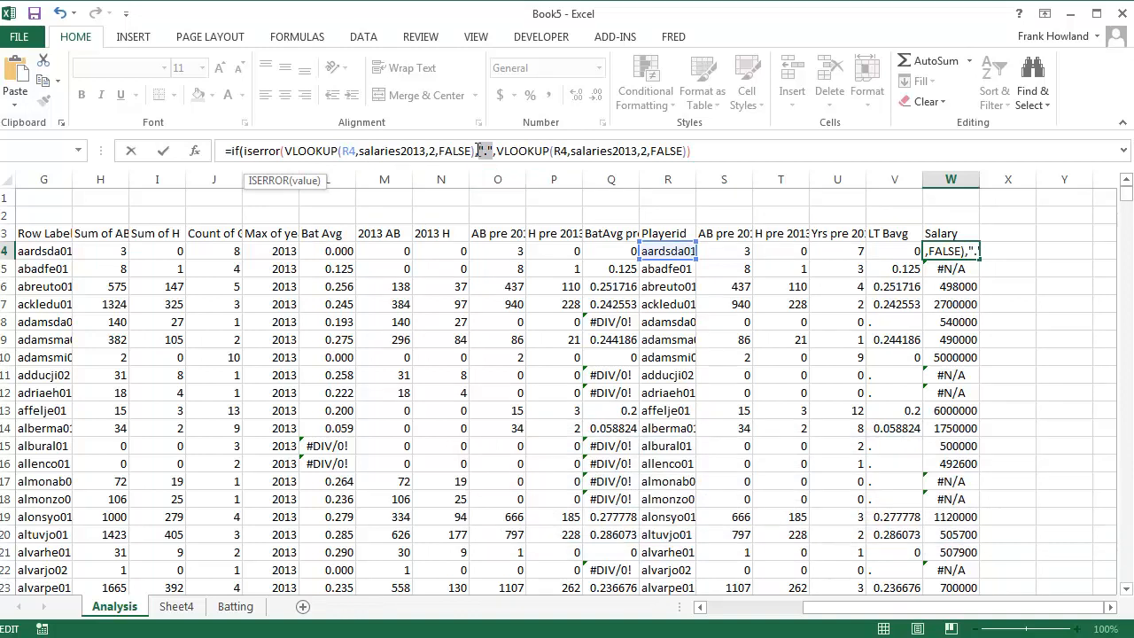
Correct the W4 formula to =IF(ISERROR(VLOOKUP(R4,salaries2013,2,FALSE)),".",VLOOKUP(R4,salaries2013,2,FALSE)) and fill it down the Salary column
key(BackSpace)
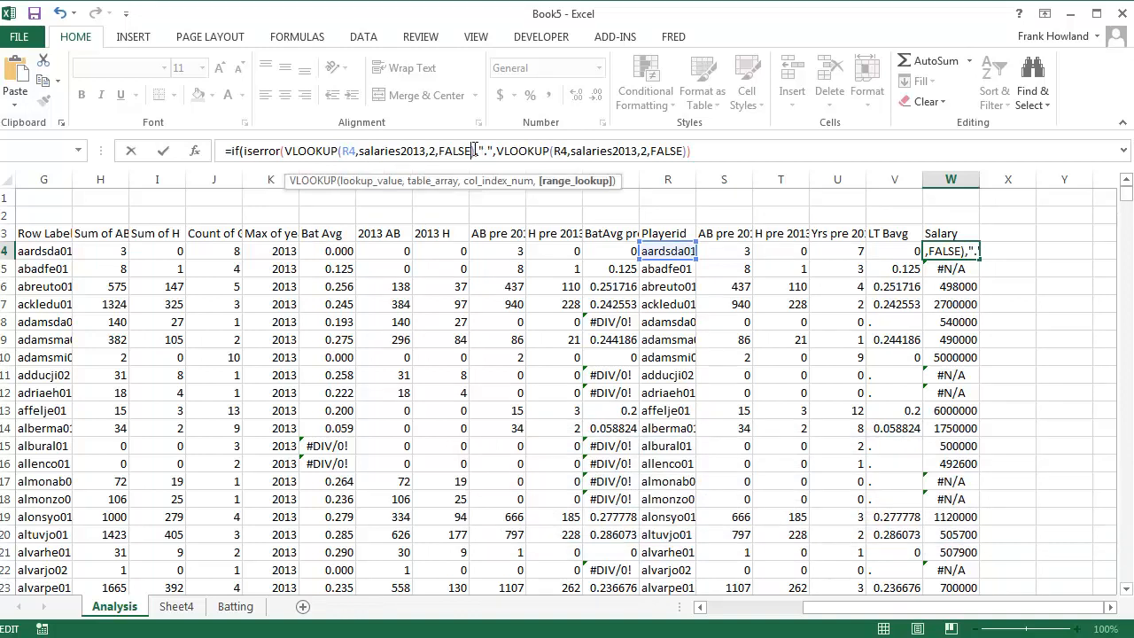
text())
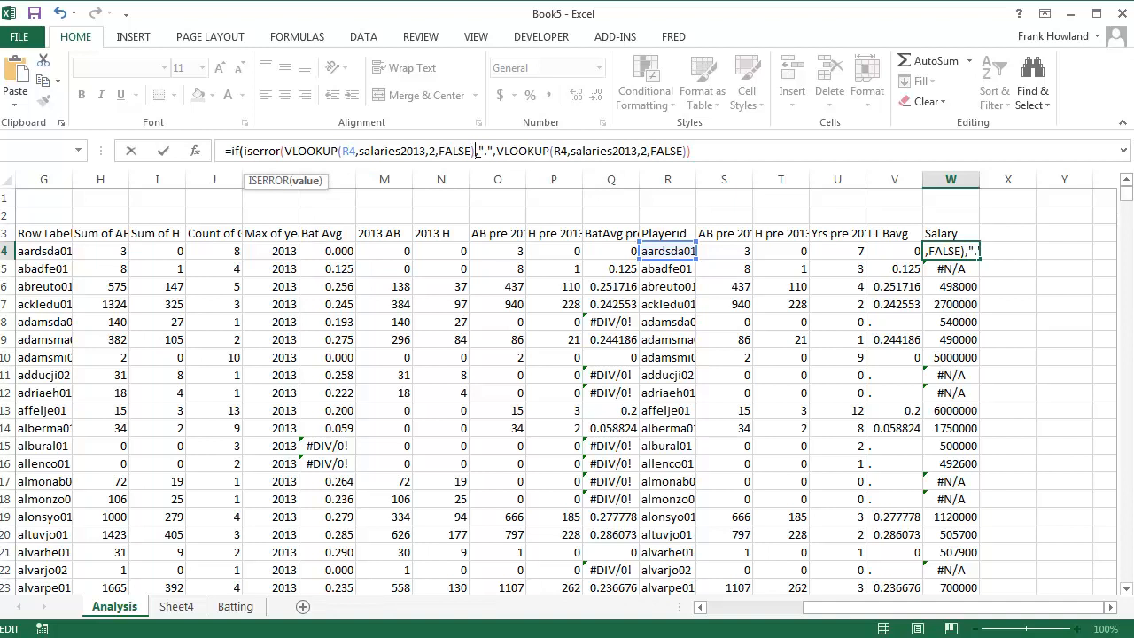
text(),)
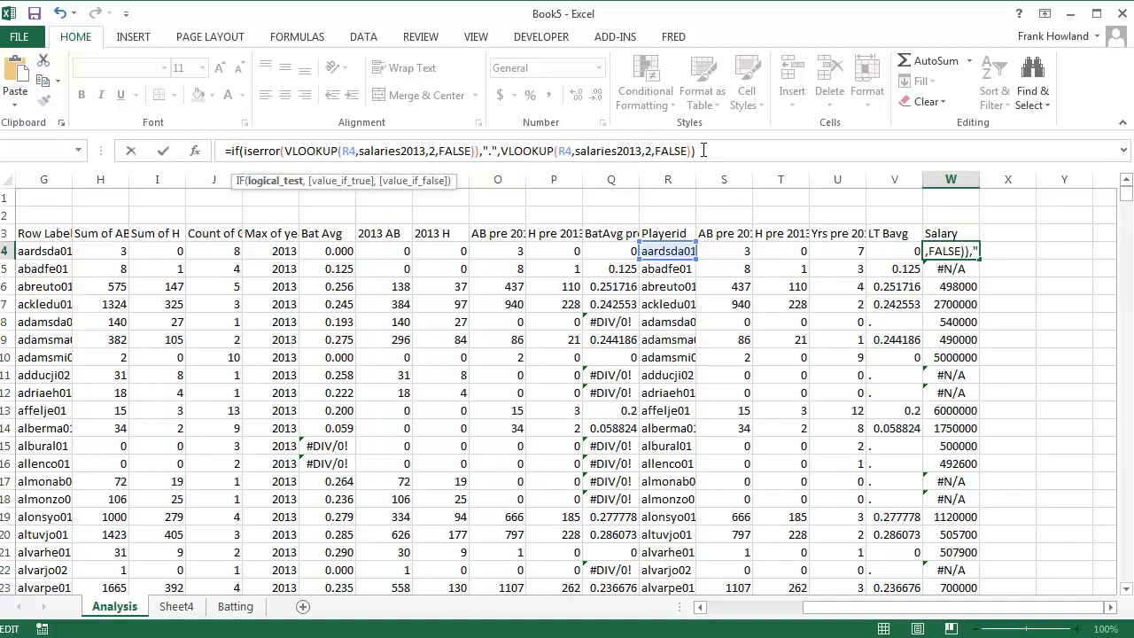
key(Return)
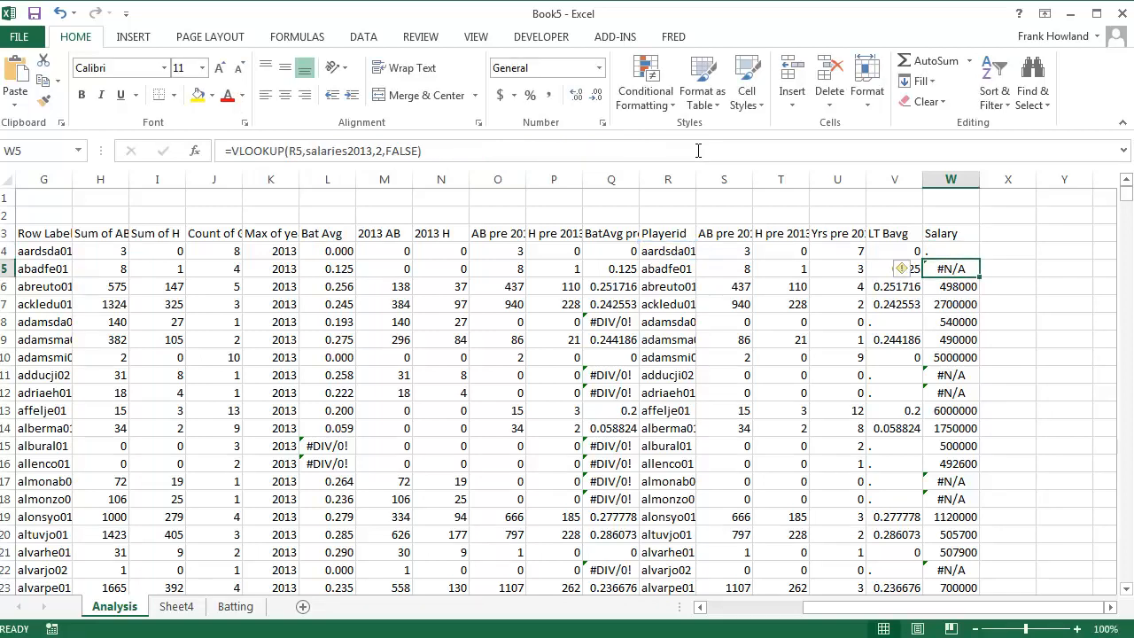
click(973, 256)
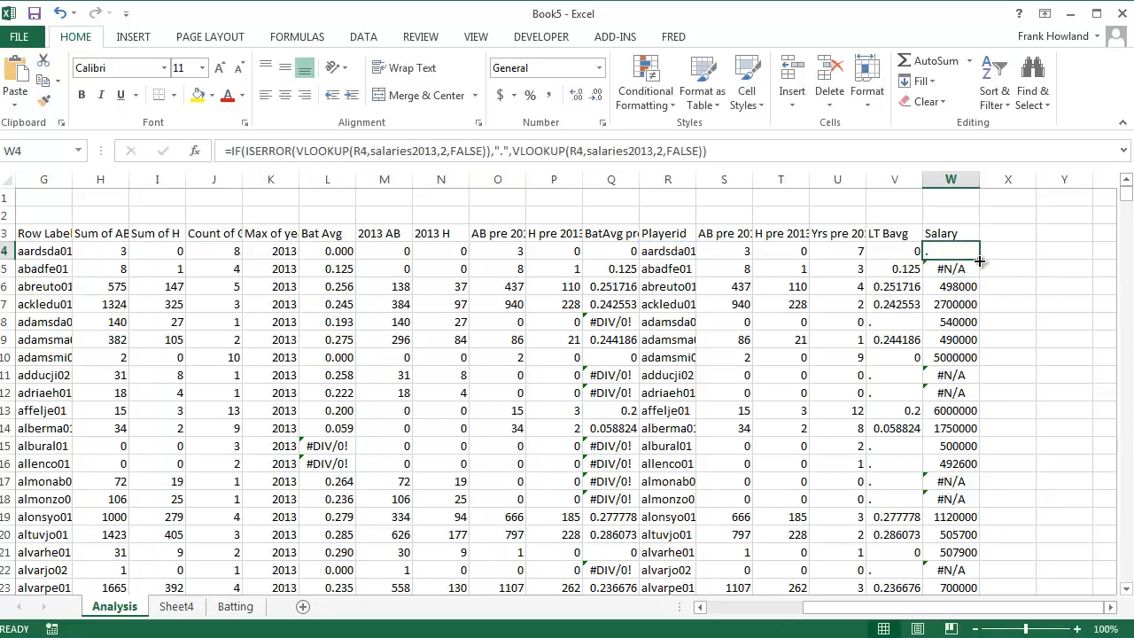
double_click(979, 260)
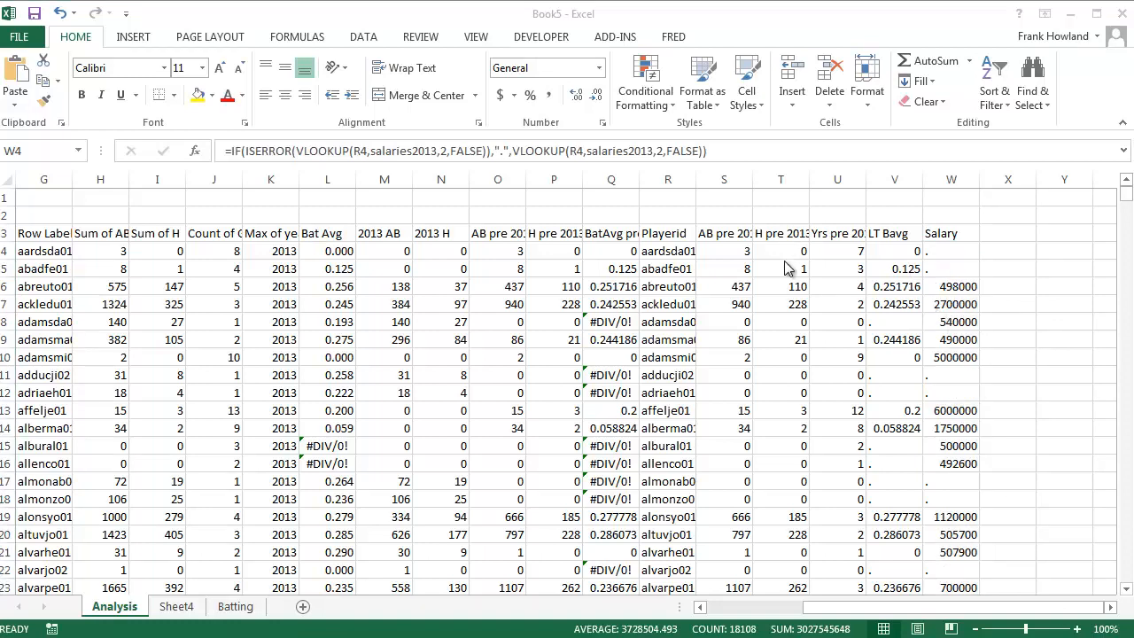
Copy the cleaned player table R3:W1205, from the Playerid header through the Salary value of zuninmi01, stopping above the Grand Total row
drag(671, 240, 961, 554)
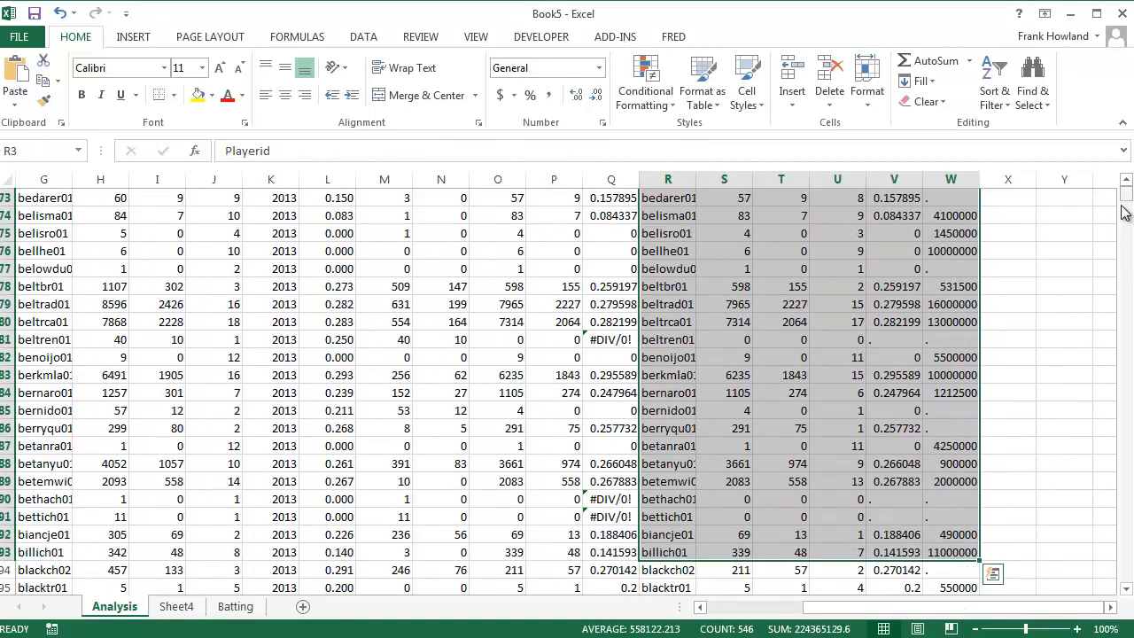
mouse_move(1126, 198)
mouse_down()
mouse_move(1130, 211)
mouse_move(1126, 189)
mouse_up()
scroll(1026, 274, down, 20)
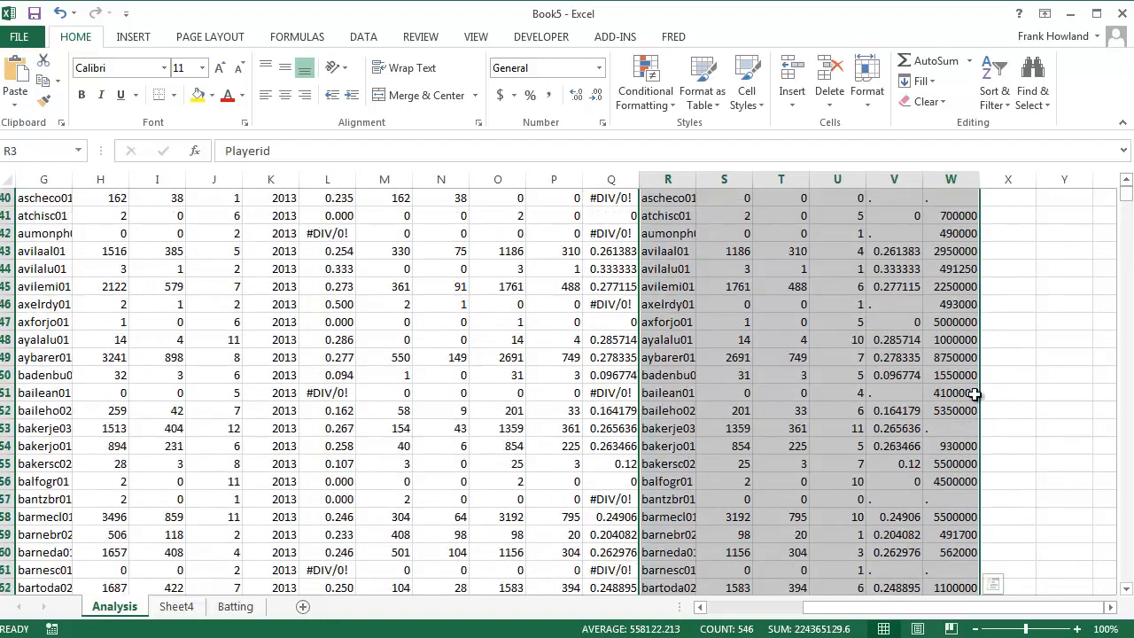
scroll(971, 355, down, 20)
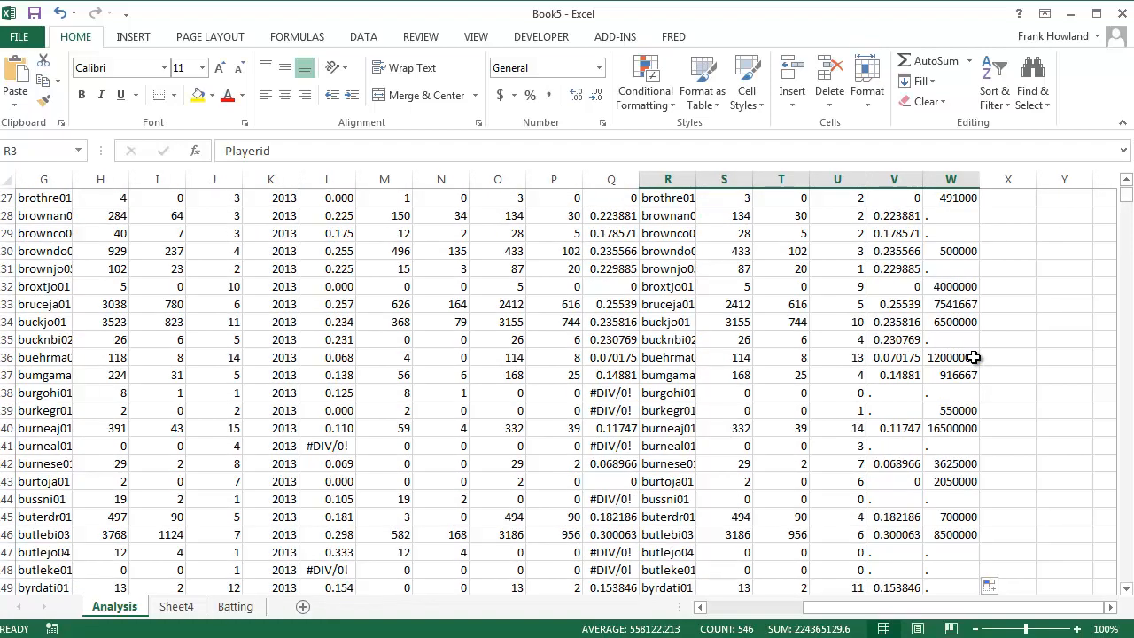
scroll(973, 357, down, 12)
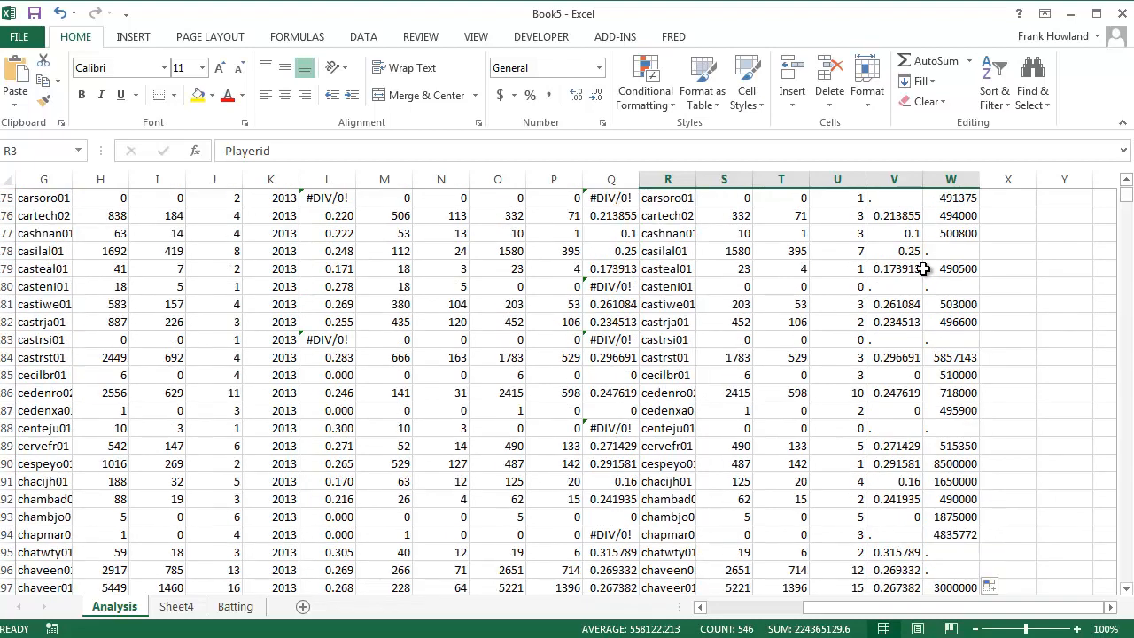
scroll(921, 275, down, 3)
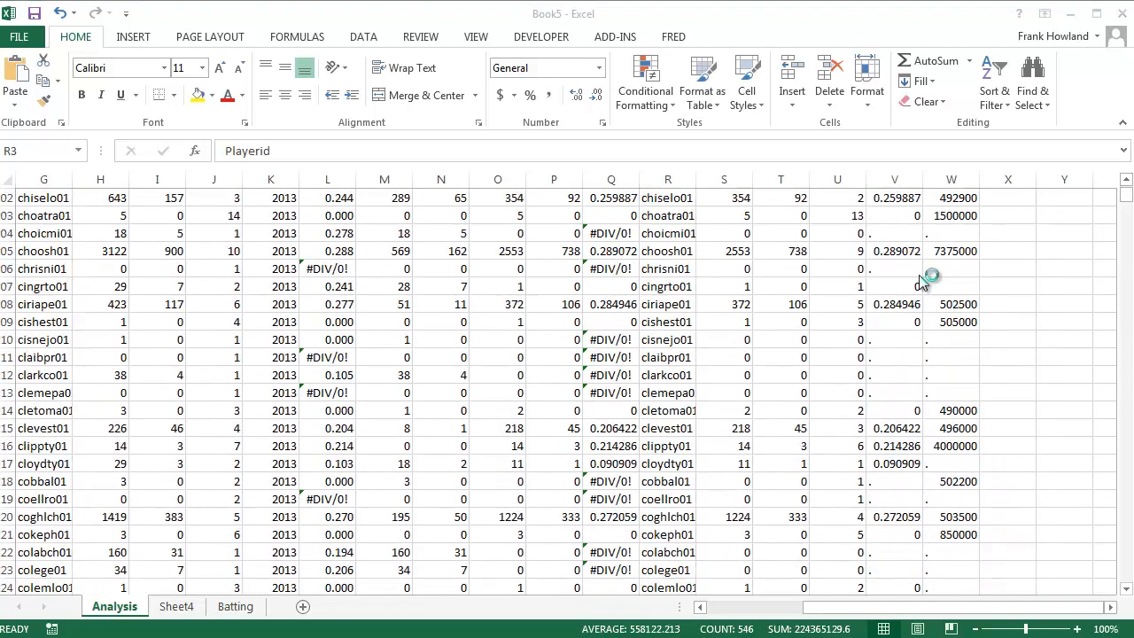
scroll(993, 296, down, 5)
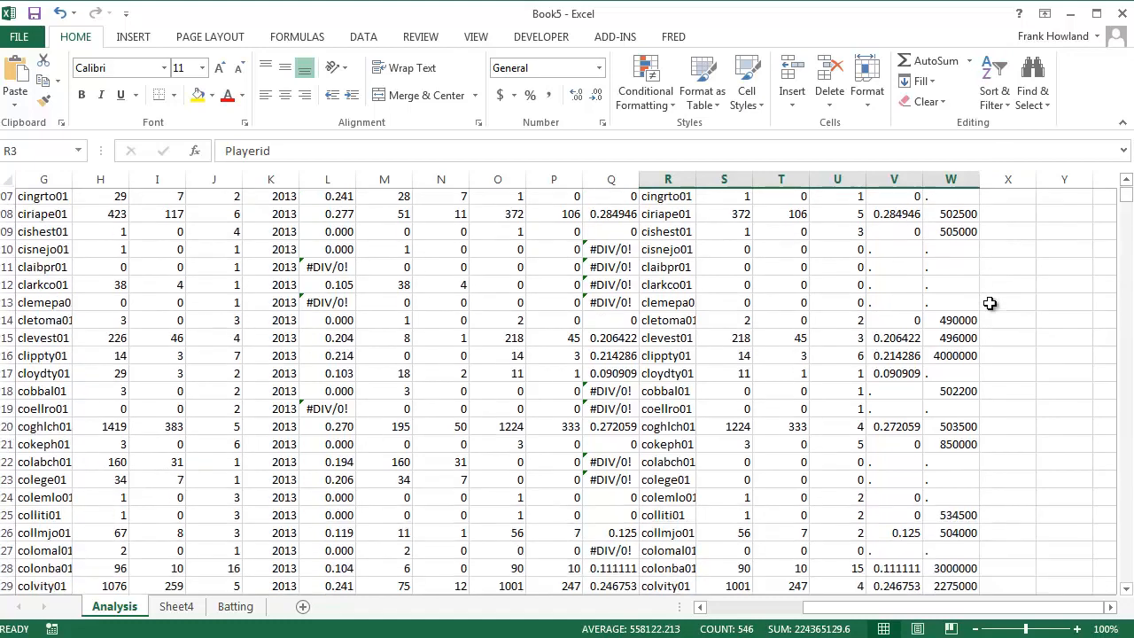
scroll(990, 303, down, 6)
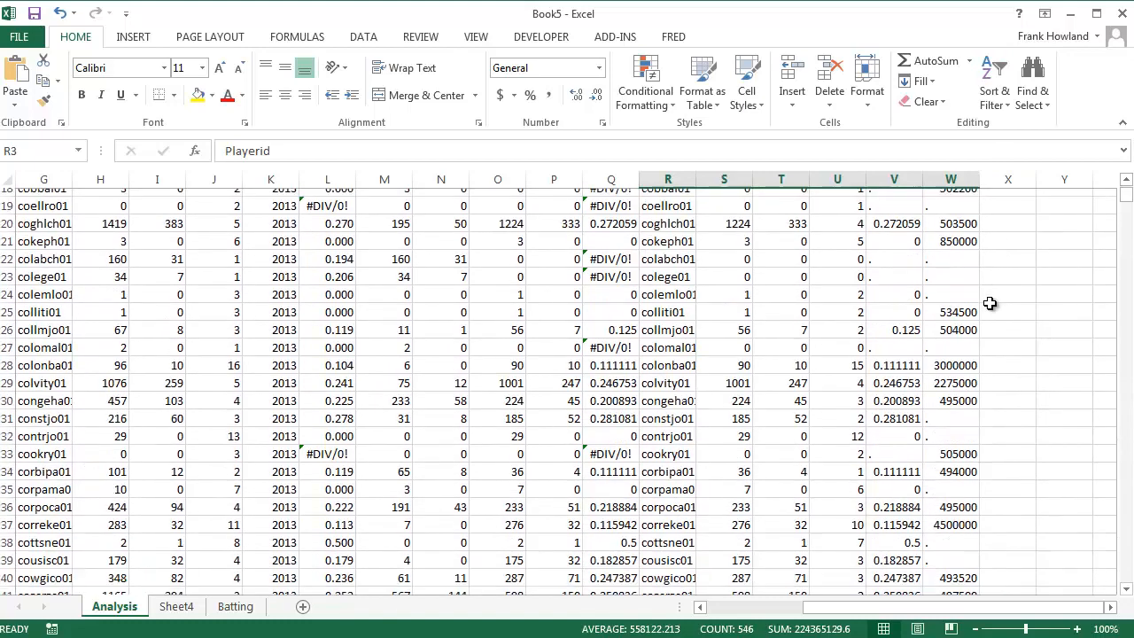
scroll(985, 307, down, 20)
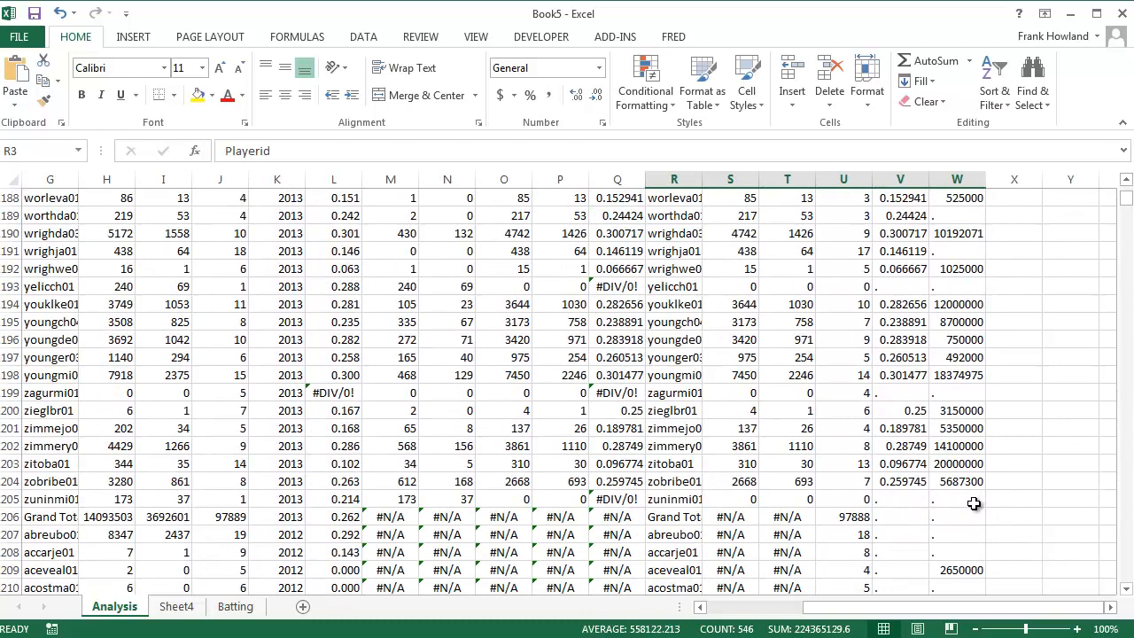
shift+click(973, 504)
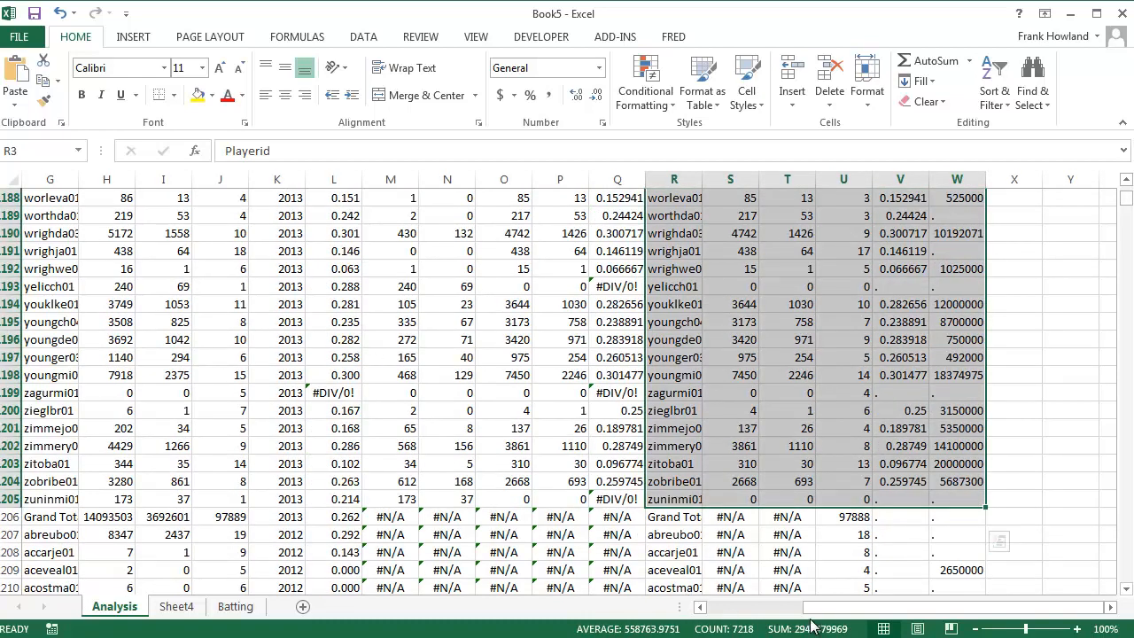
mouse_move(831, 611)
mouse_down()
mouse_move(737, 617)
mouse_move(828, 610)
mouse_move(827, 590)
mouse_up()
key(ctrl+c)
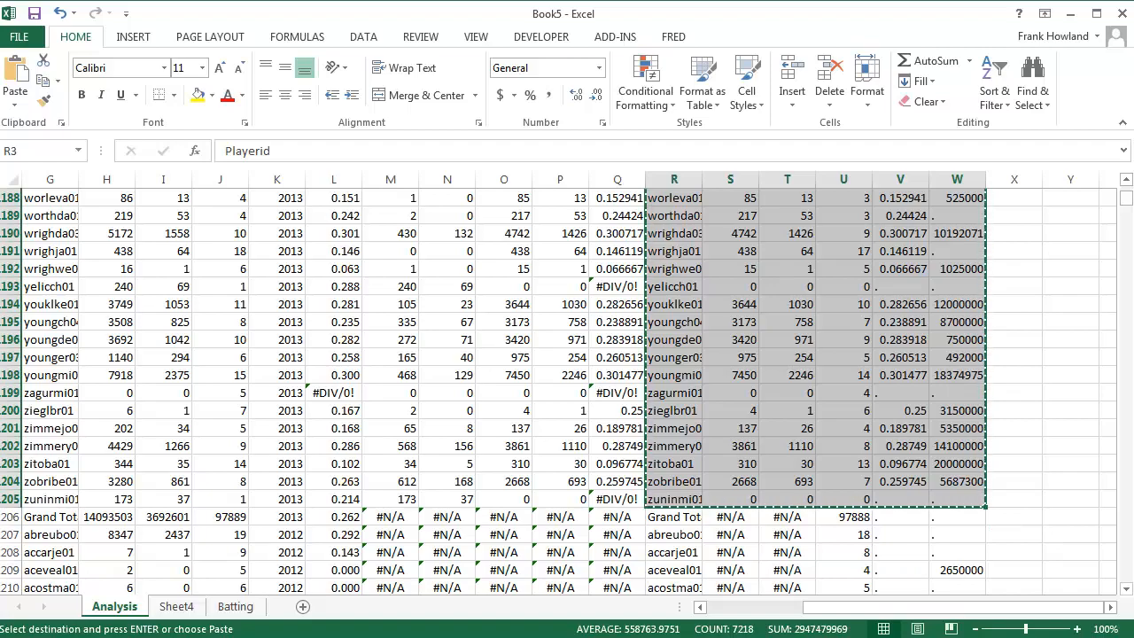
Switch to Stata, paste the copied player table into the Data Editor and check its first and last rows
click(673, 499)
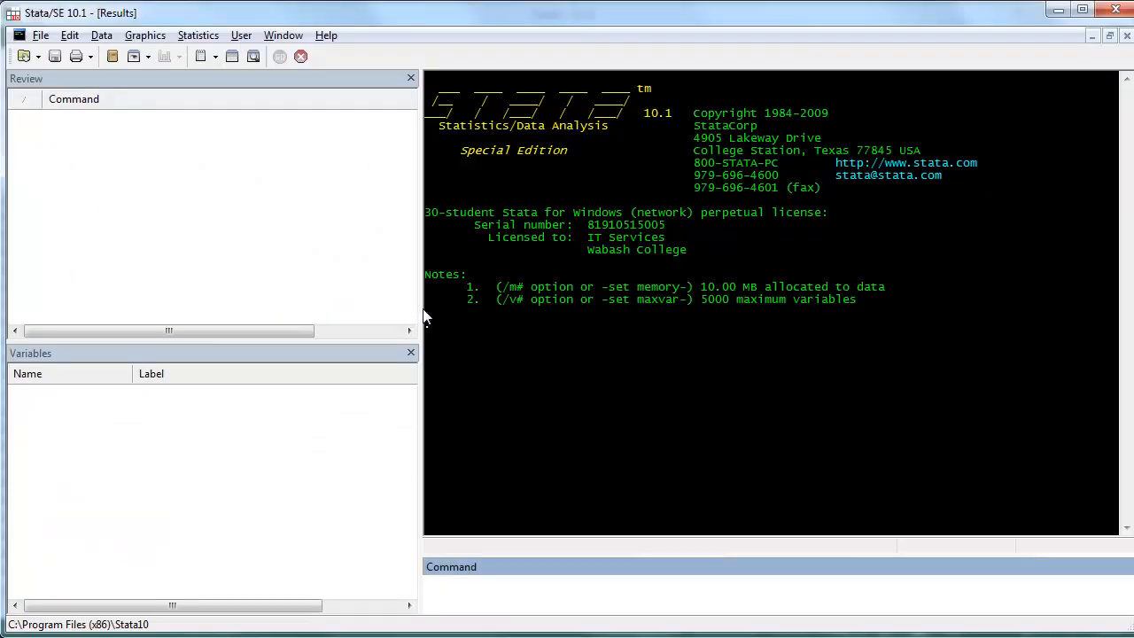
click(232, 55)
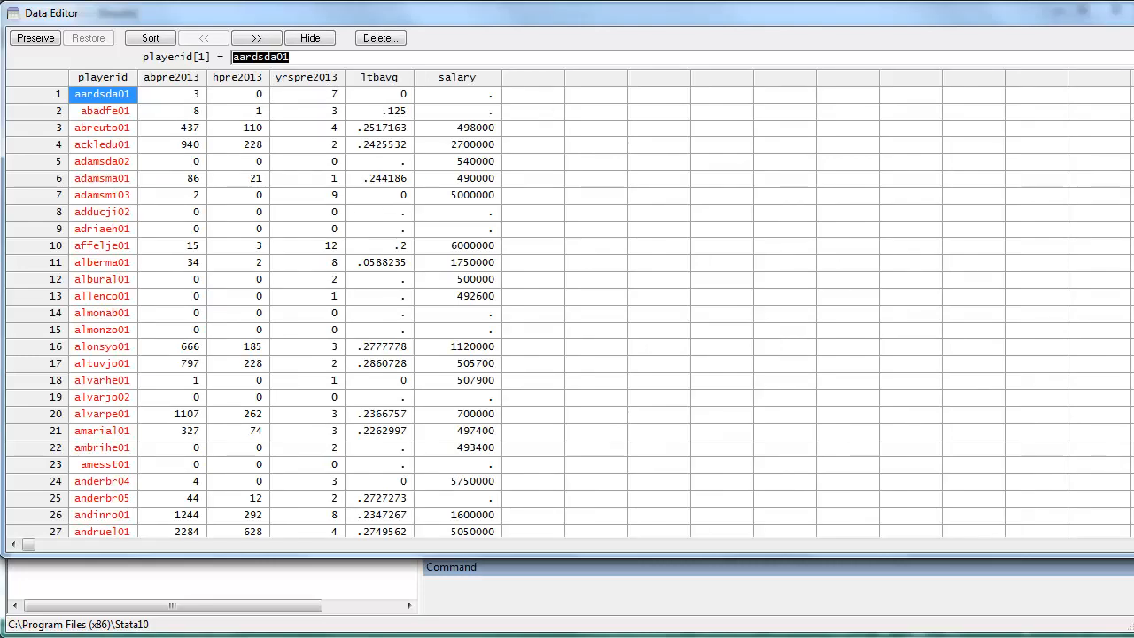
scroll(567, 305, down, 20)
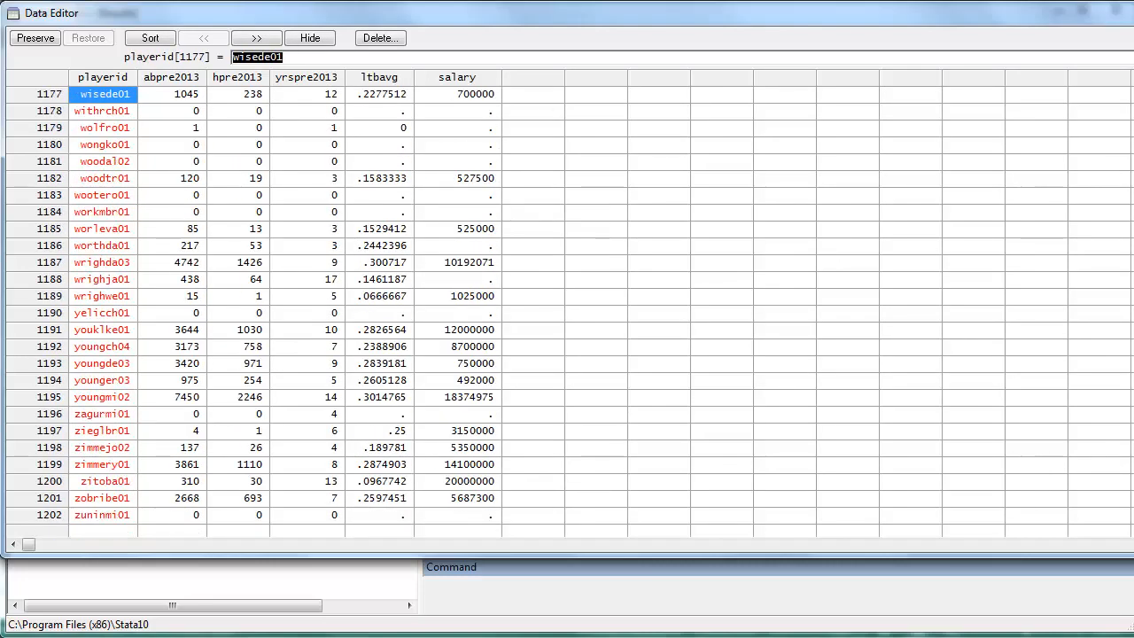
scroll(567, 305, up, 12)
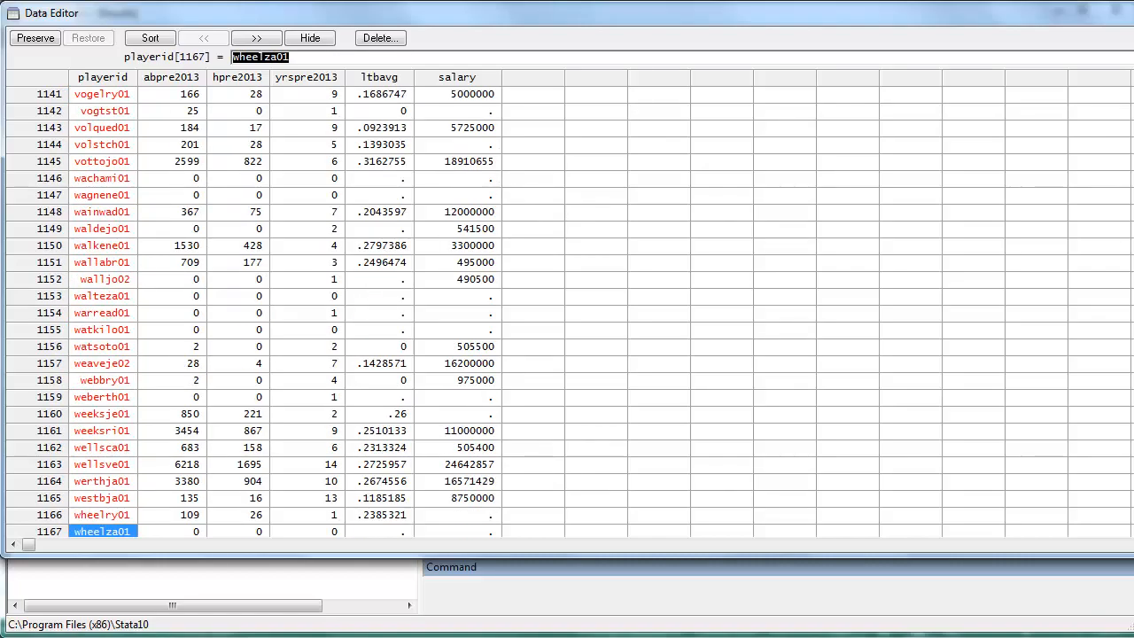
scroll(567, 305, up, 20)
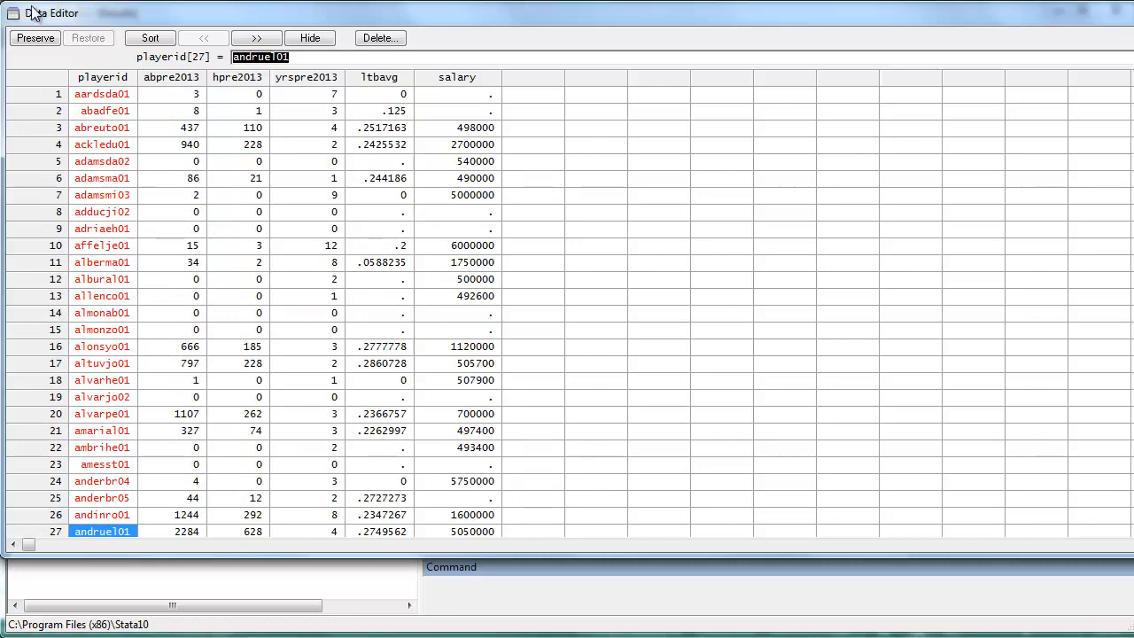
Preserve the pasted player data and close the Data Editor
click(38, 38)
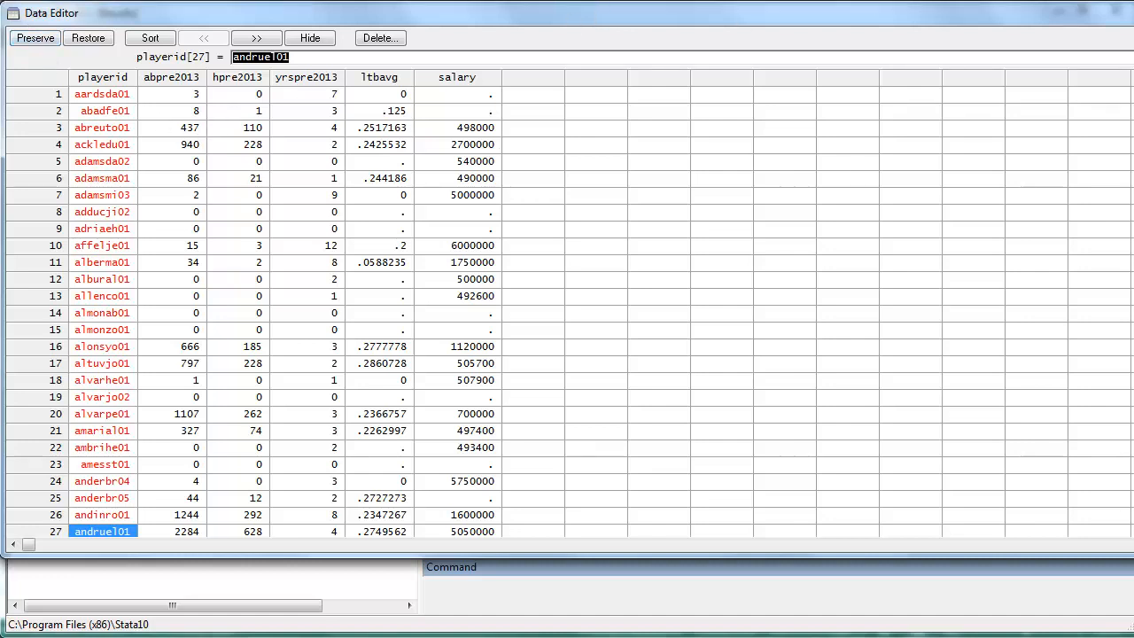
drag(1133, 557, 1044, 570)
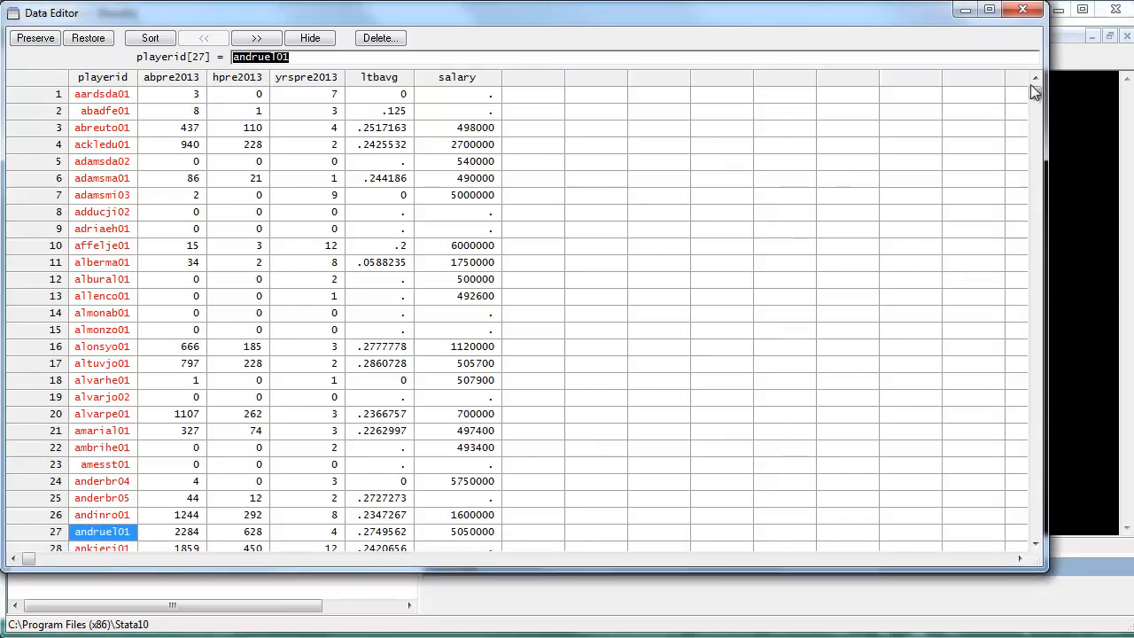
click(1023, 10)
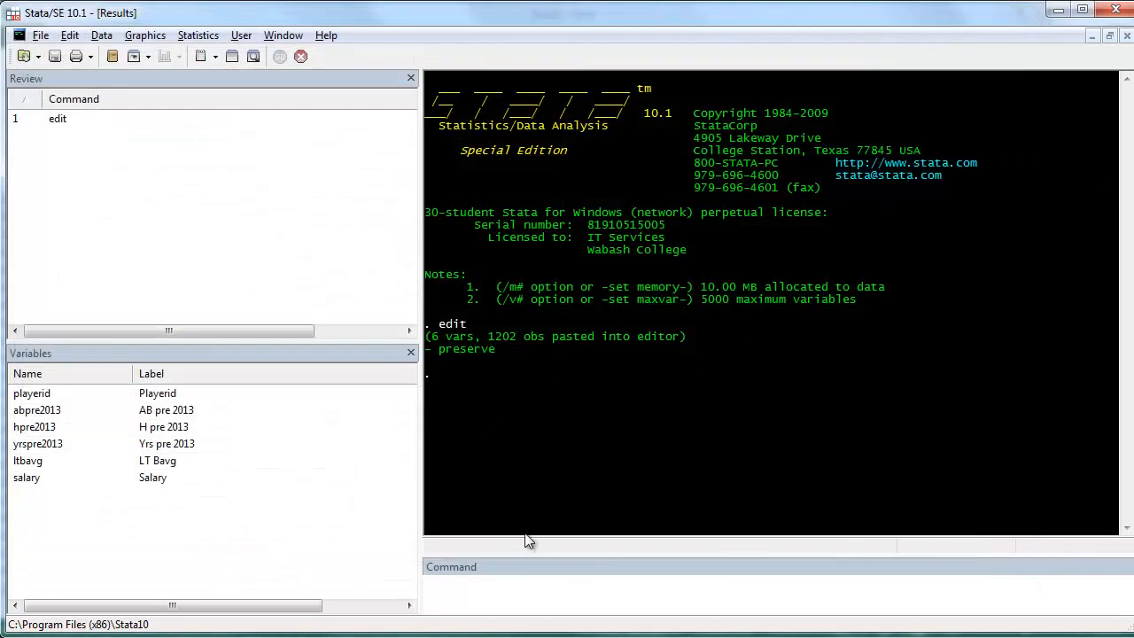
Run the sum command to produce summary statistics for all variables
click(478, 589)
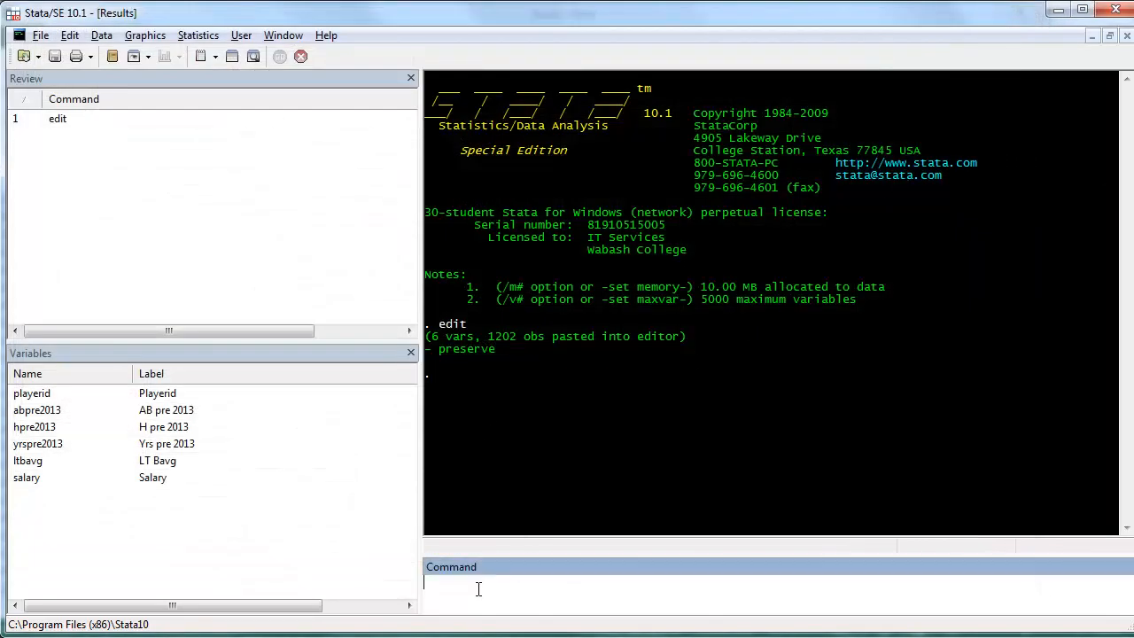
text(sum)
key(Return)
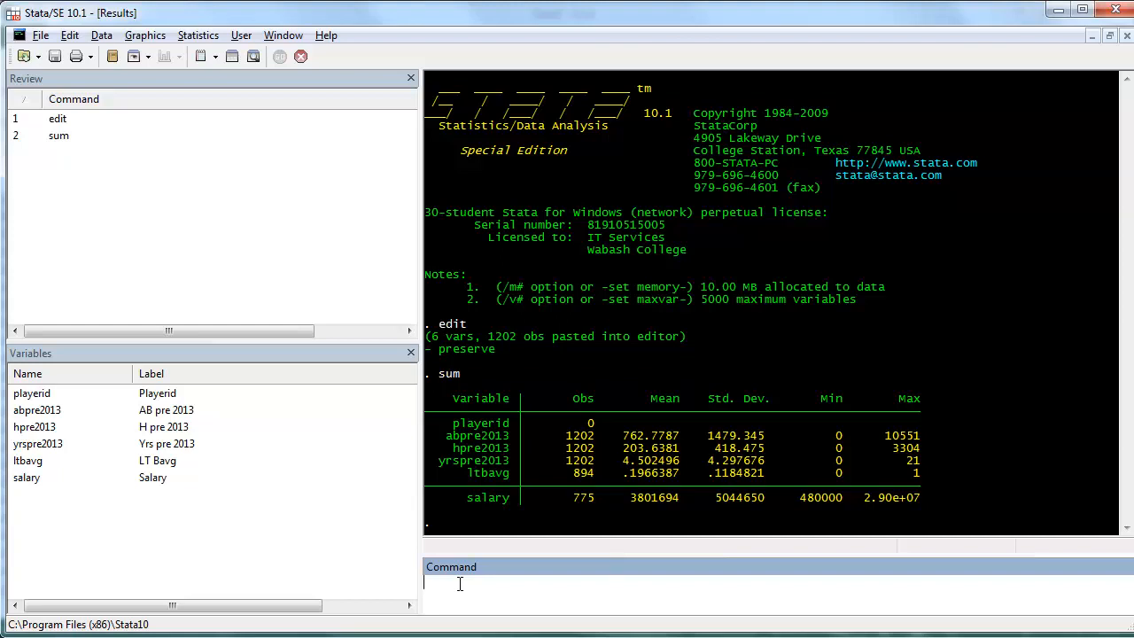
Regress salary on yrspre2013 with the command reg salary yrspre2013
text(reg salary)
click(38, 444)
key(Return)
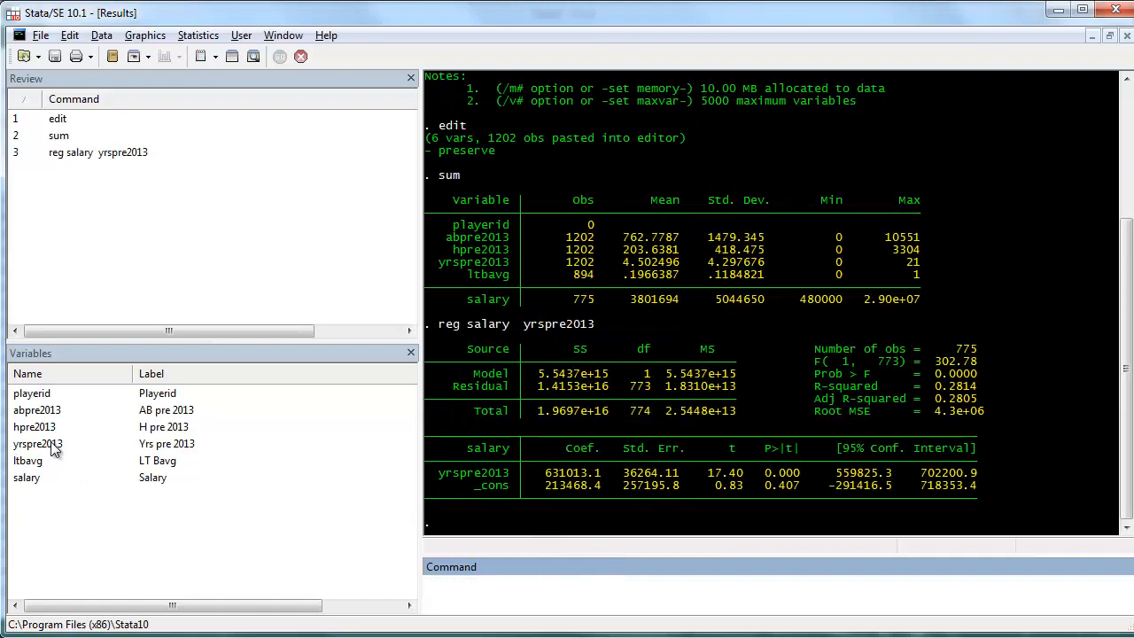